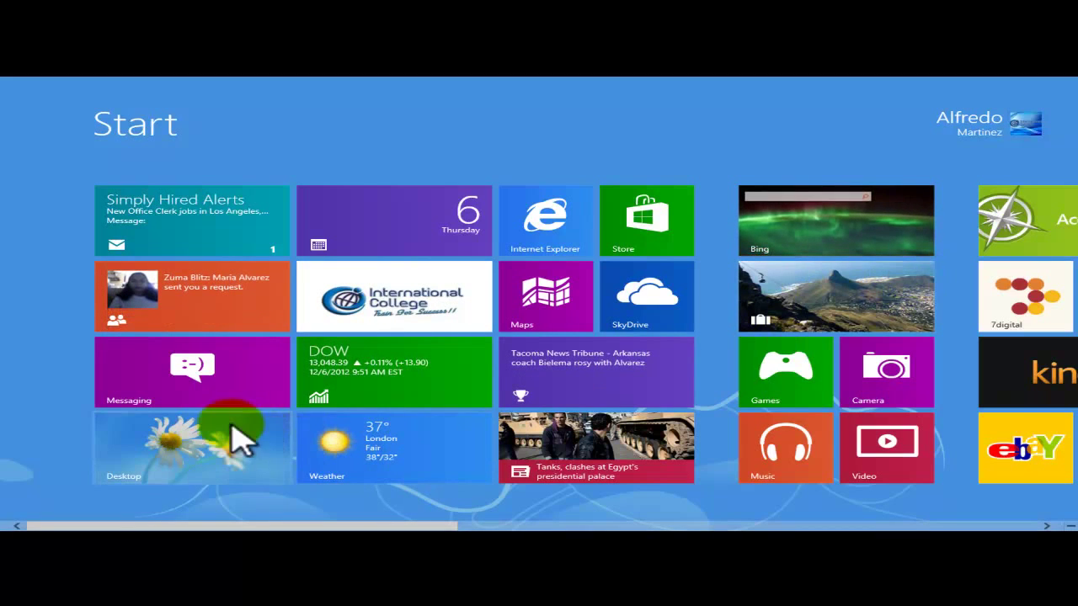
Switch to the desktop and open the Recycle Bin to view its contents, closing its window when done.
{"action": "left_click", "coordinate": [212, 450]}
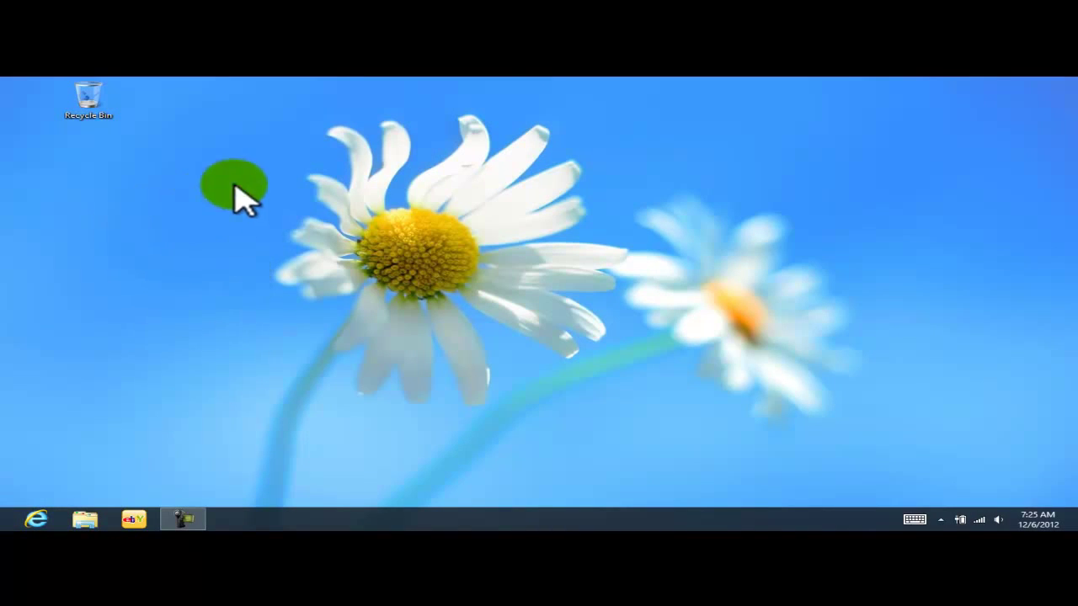
{"action": "left_click", "coordinate": [91, 111]}
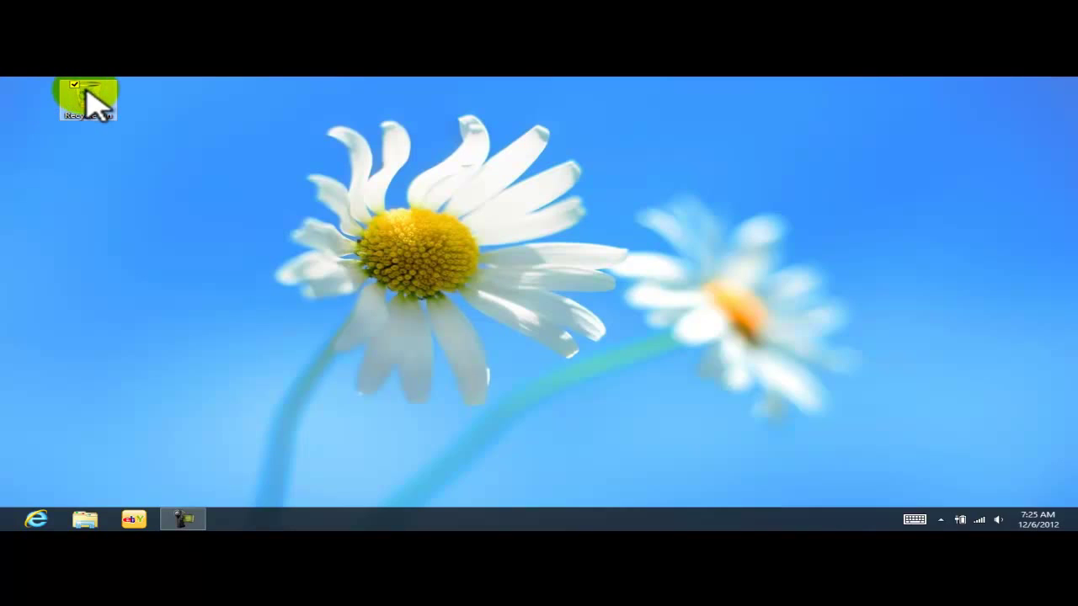
{"action": "left_click", "coordinate": [457, 165]}
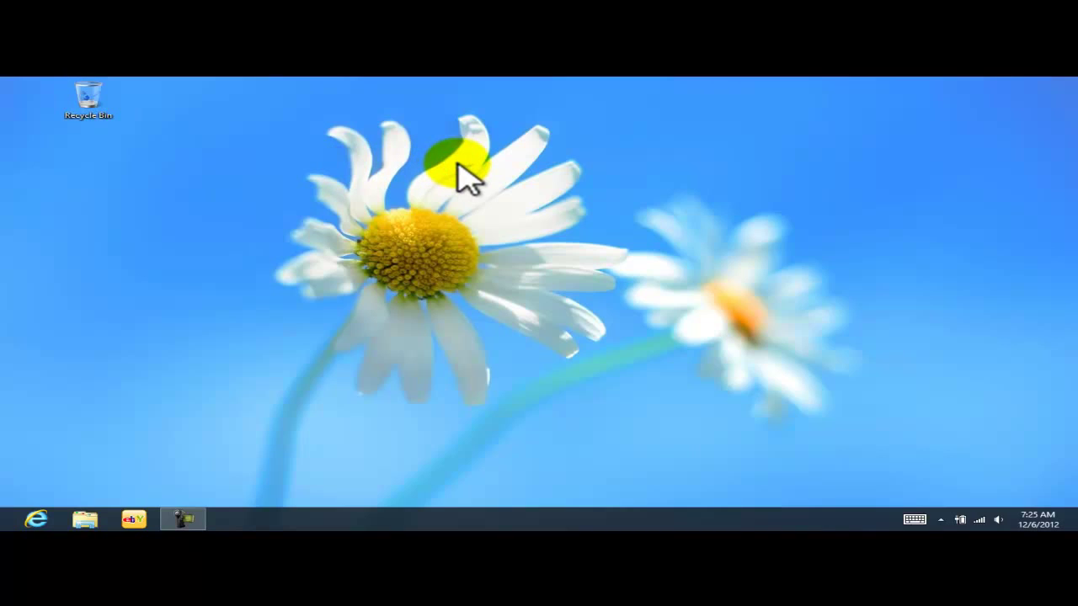
{"action": "left_click", "coordinate": [105, 106]}
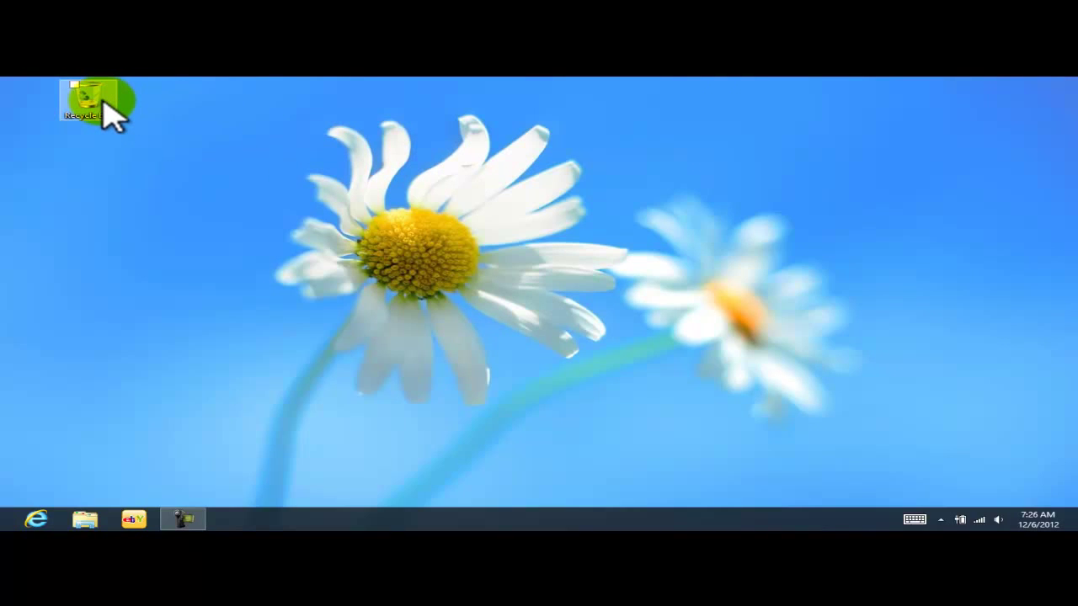
{"action": "double_click", "coordinate": [104, 106]}
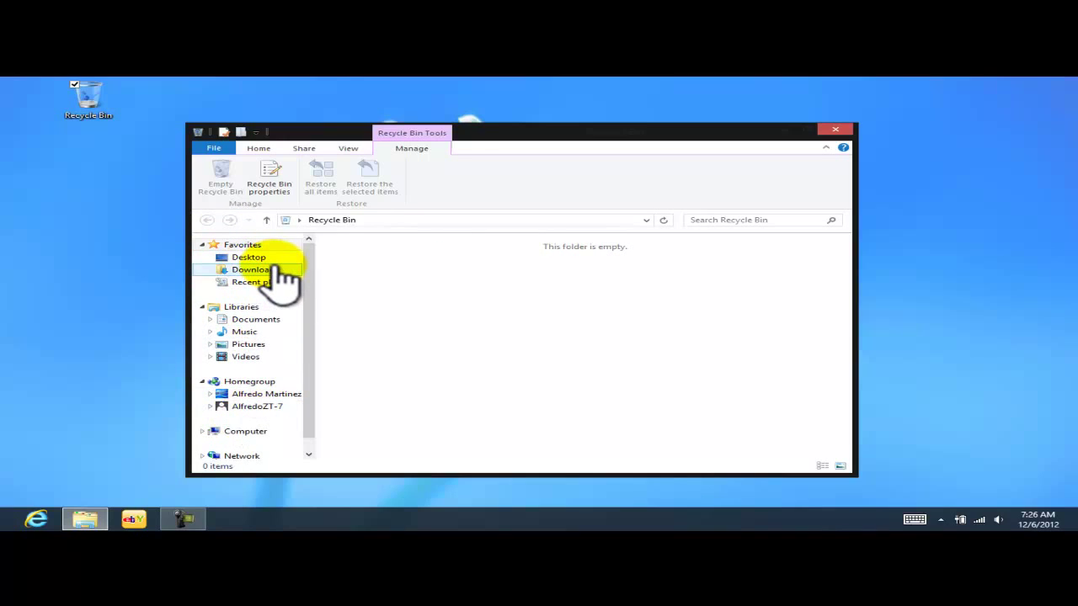
{"action": "left_click", "coordinate": [831, 130]}
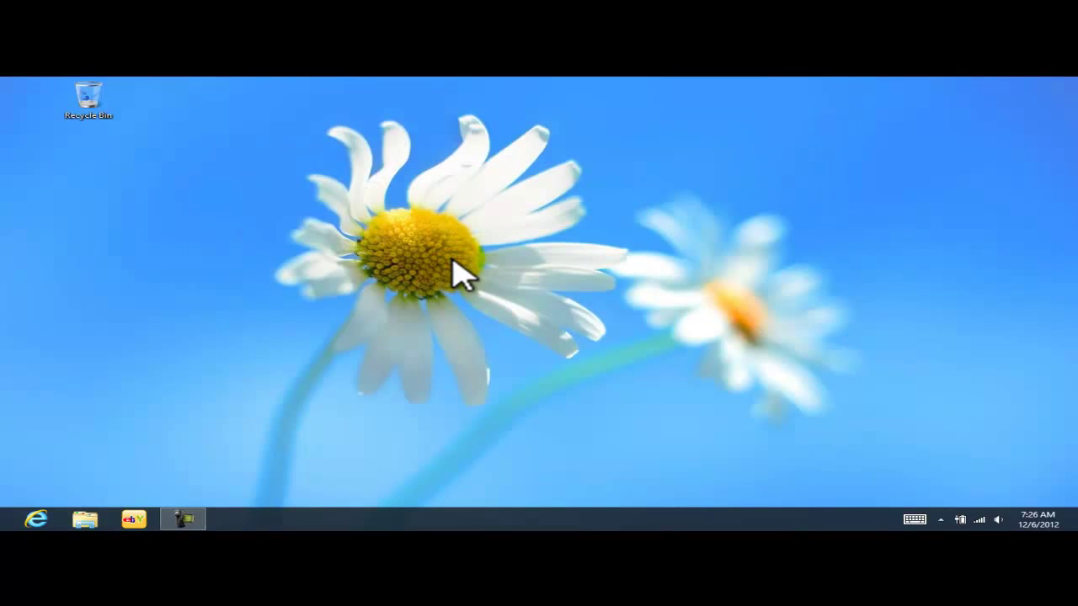
Open File Explorer at Libraries and move its window clear of the desktop icons.
{"action": "left_click", "coordinate": [85, 520]}
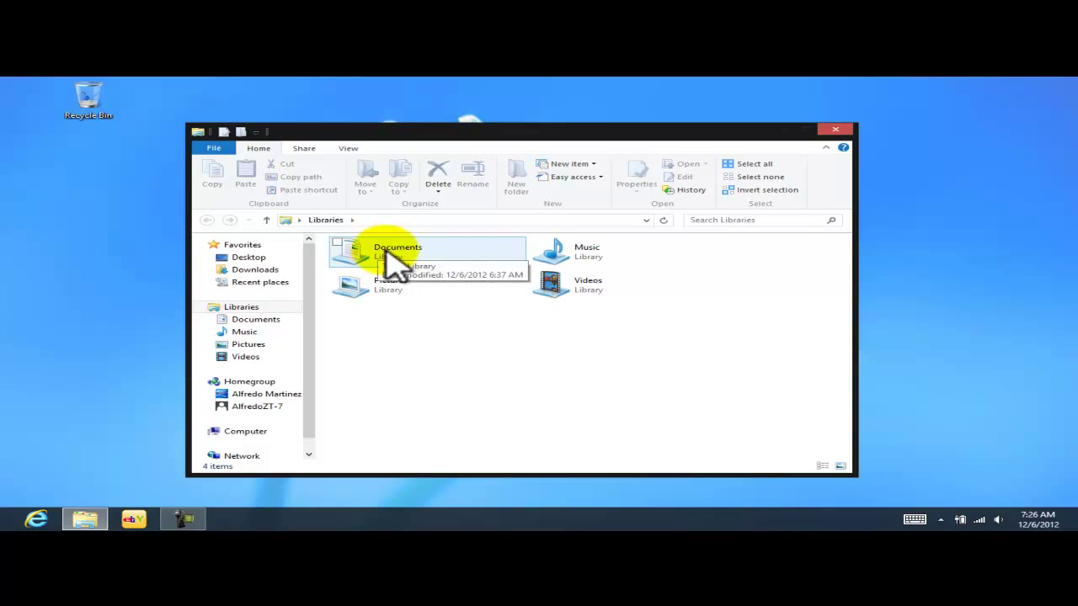
{"action": "left_click_drag", "start_coordinate": [404, 132], "coordinate": [480, 112]}
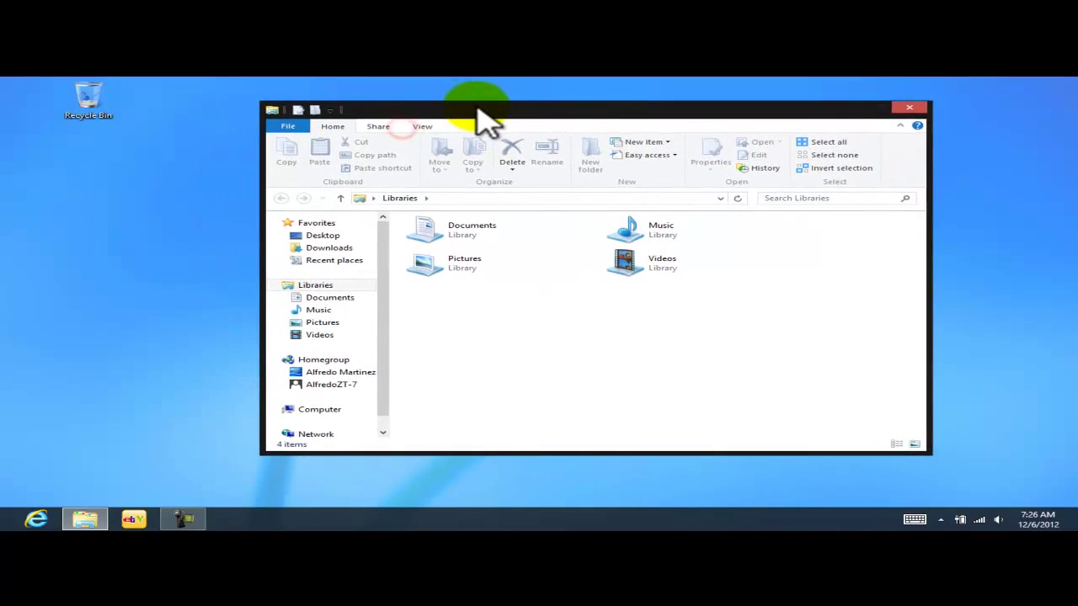
{"action": "right_click", "coordinate": [462, 236]}
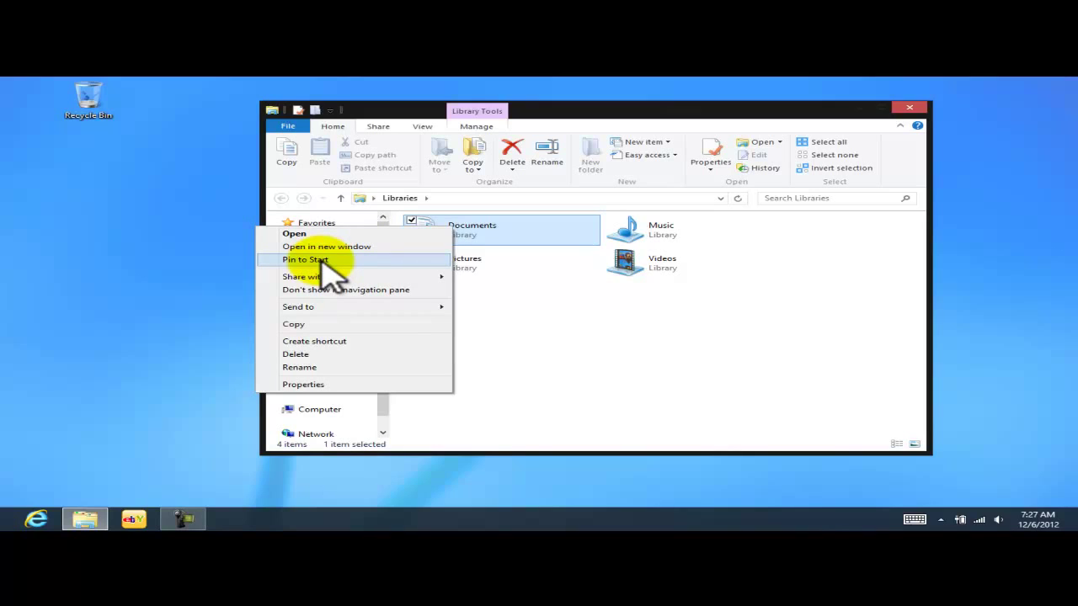
{"action": "mouse_move", "coordinate": [318, 280]}
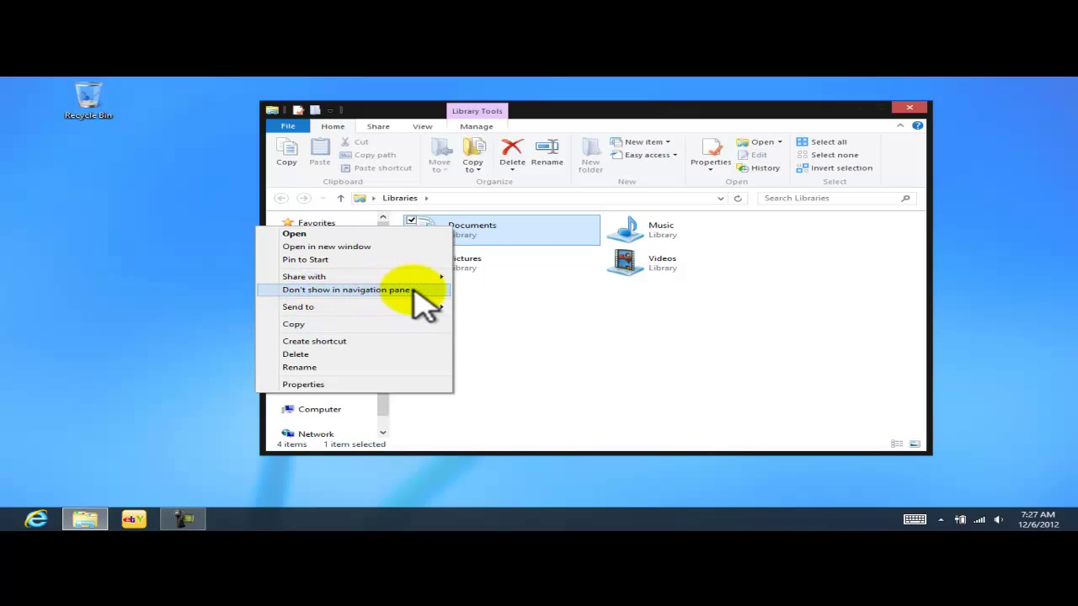
{"action": "left_click", "coordinate": [552, 319]}
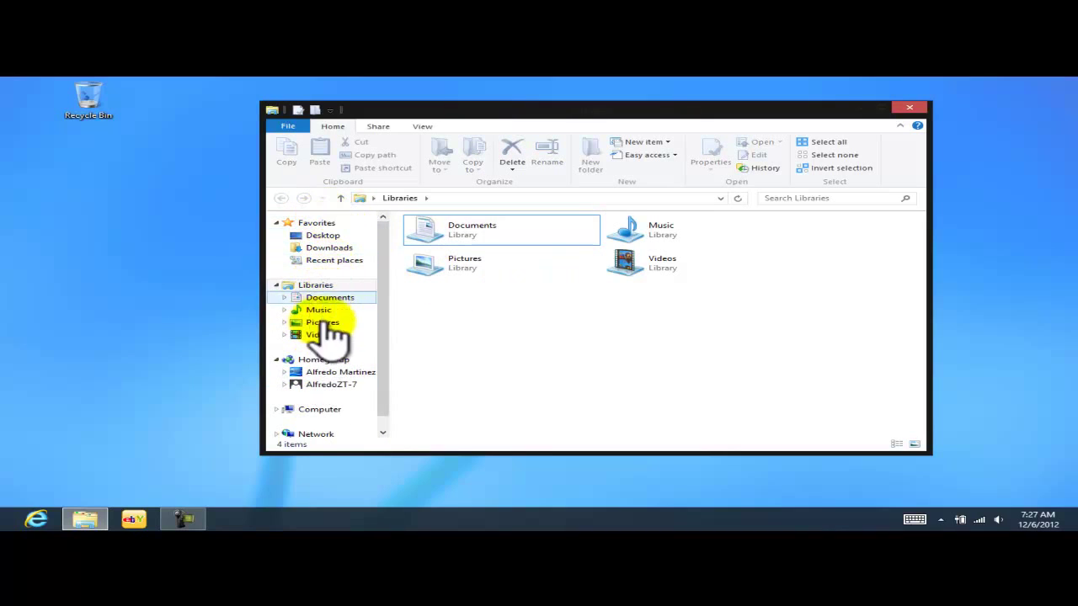
Send the Documents library to the desktop as a shortcut.
{"action": "right_click", "coordinate": [463, 230]}
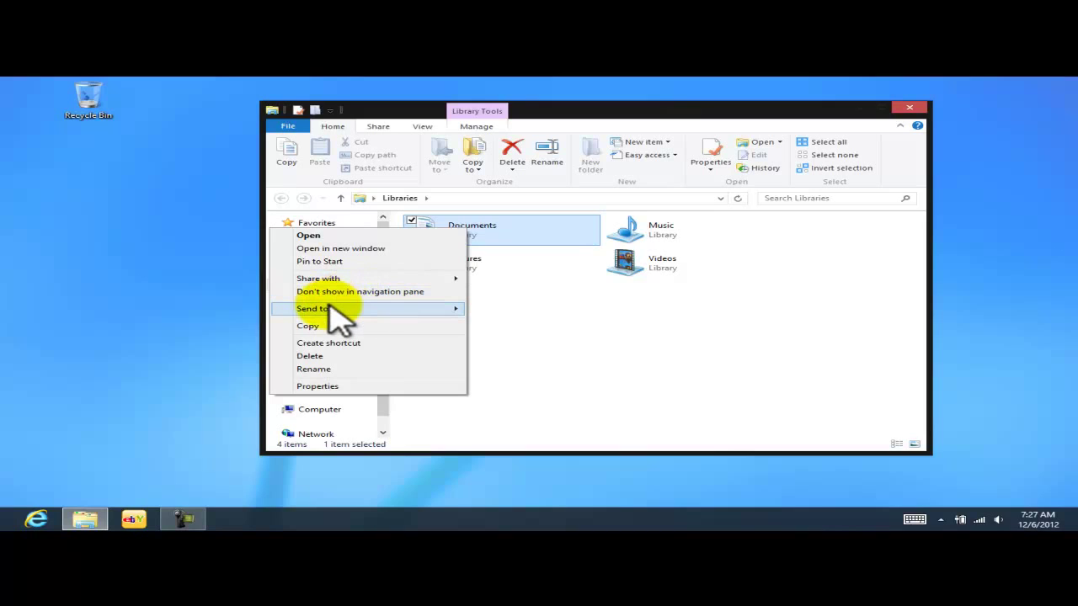
{"action": "mouse_move", "coordinate": [320, 310]}
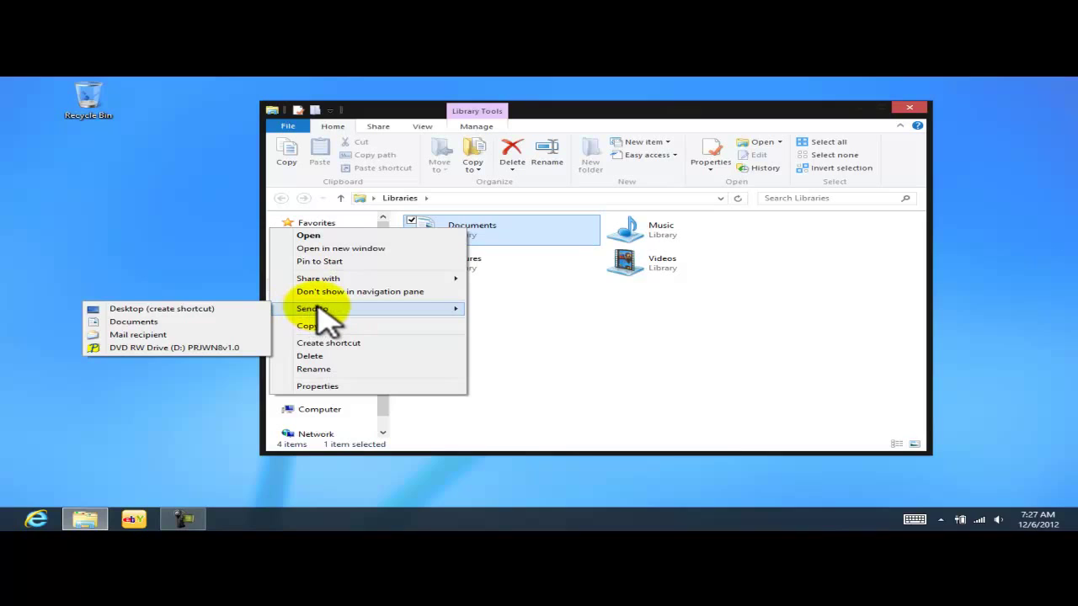
{"action": "left_click", "coordinate": [169, 309]}
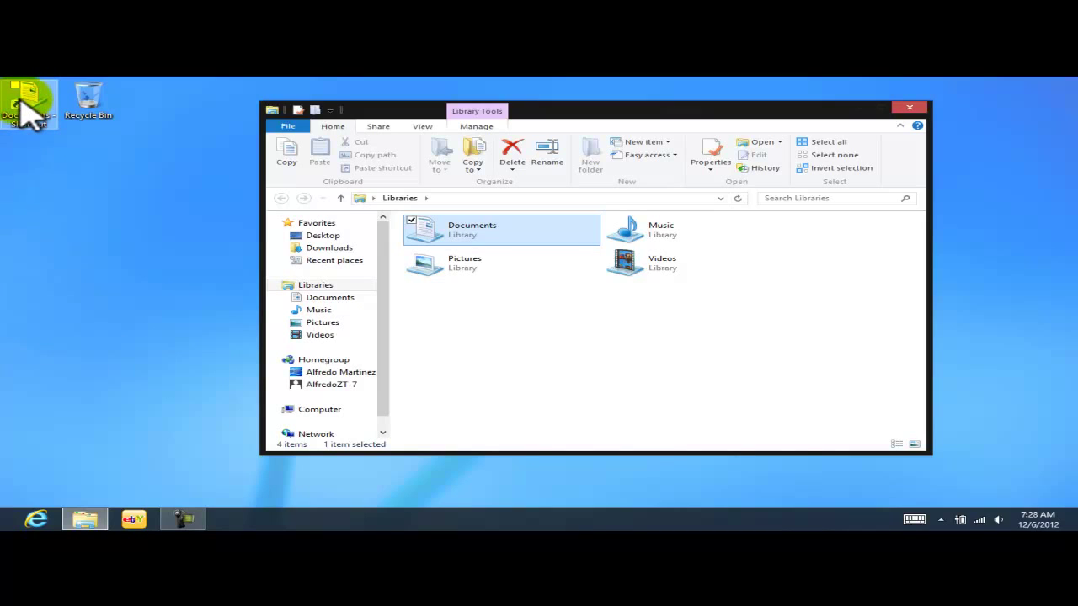
Send the Videos library to the desktop as a shortcut.
{"action": "right_click", "coordinate": [642, 282]}
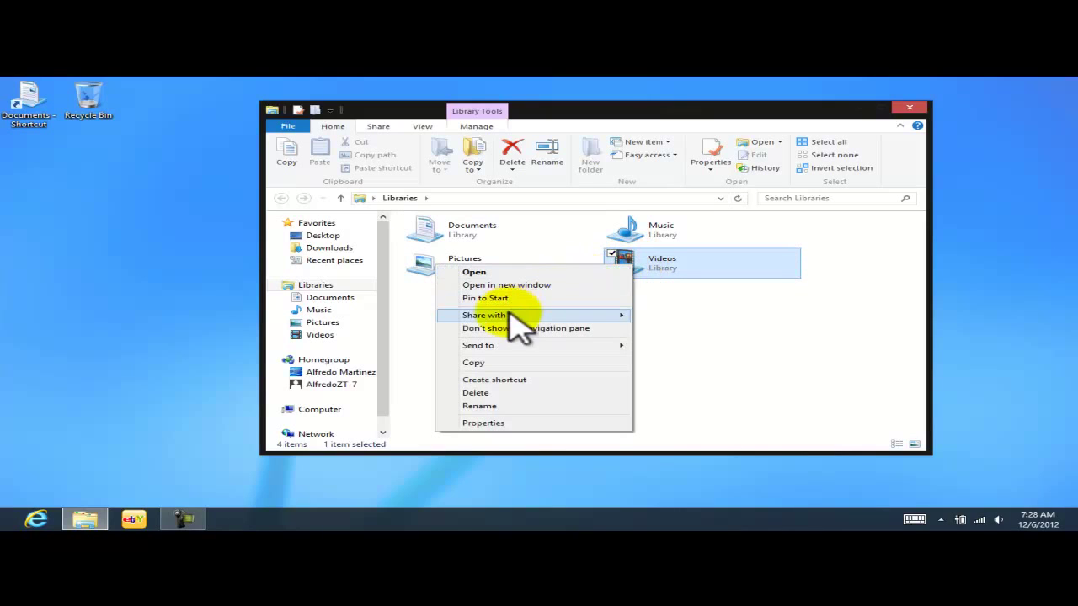
{"action": "mouse_move", "coordinate": [465, 346]}
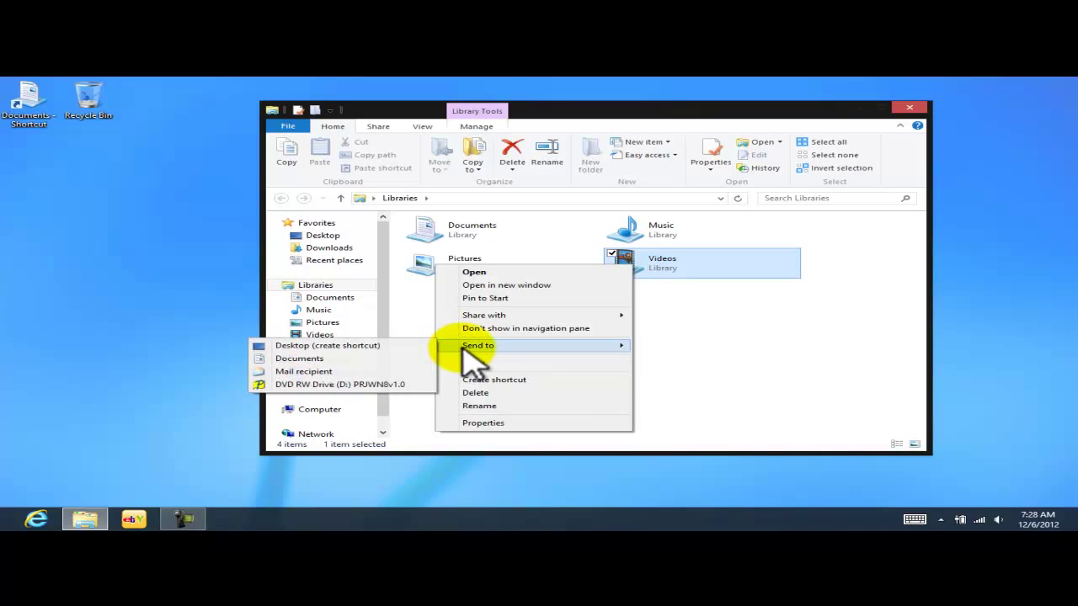
{"action": "left_click", "coordinate": [383, 346]}
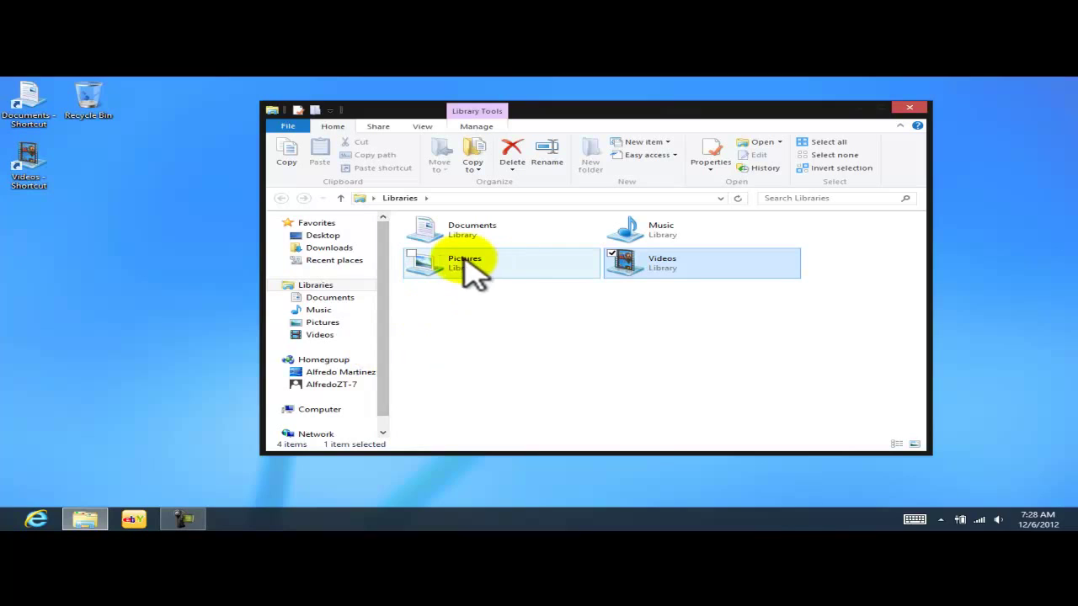
Create a shortcut to the Pictures library by dropping it onto an empty area of the desktop.
{"action": "left_click_drag", "start_coordinate": [451, 263], "coordinate": [440, 294]}
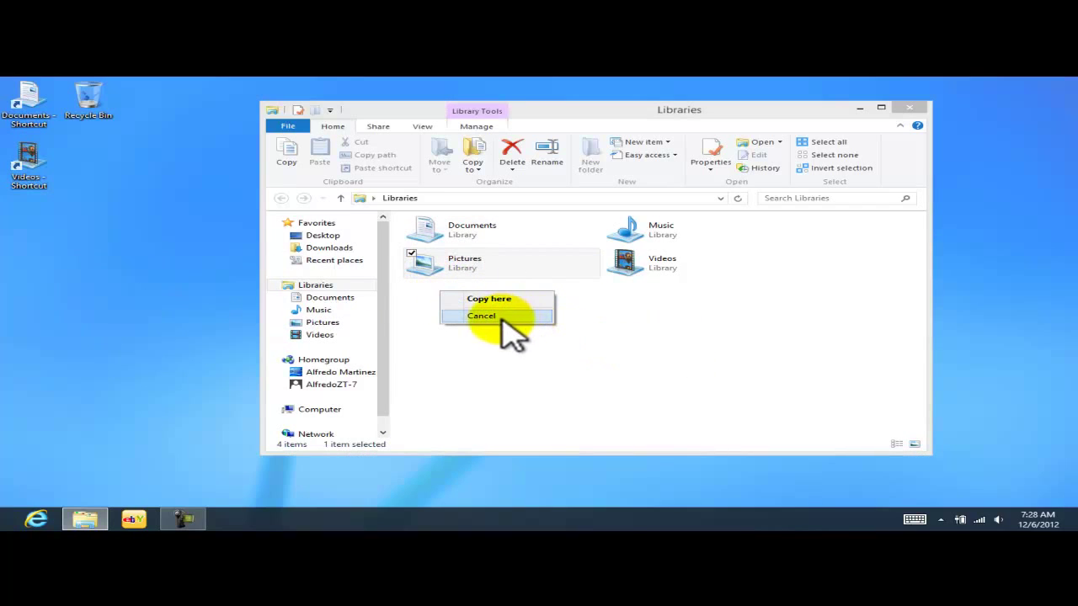
{"action": "left_click", "coordinate": [495, 315]}
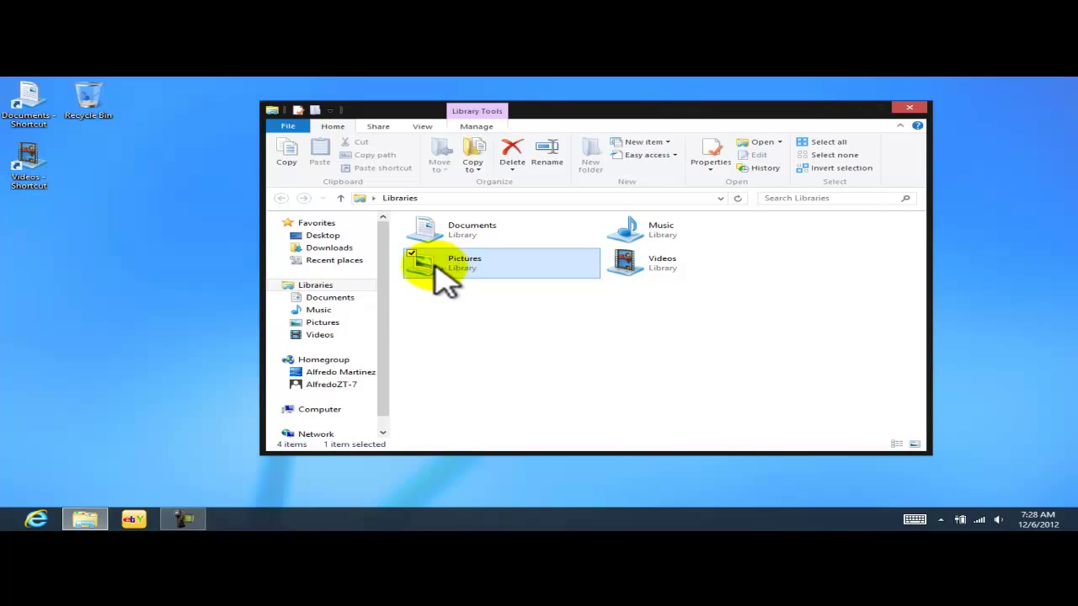
{"action": "left_click_drag", "start_coordinate": [436, 272], "coordinate": [105, 295]}
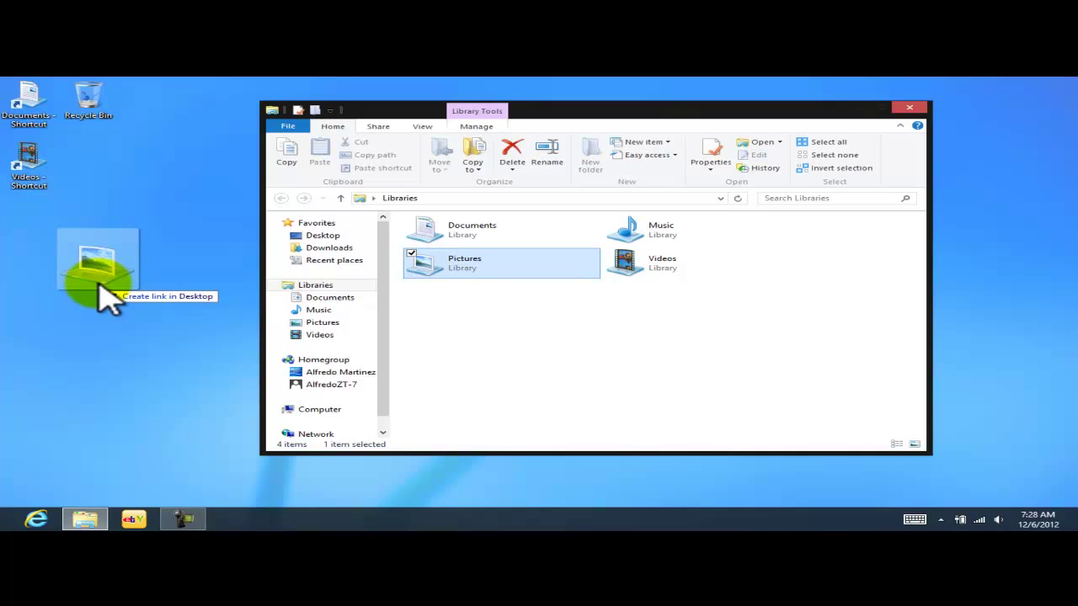
{"action": "left_click_drag", "start_coordinate": [105, 297], "coordinate": [101, 286]}
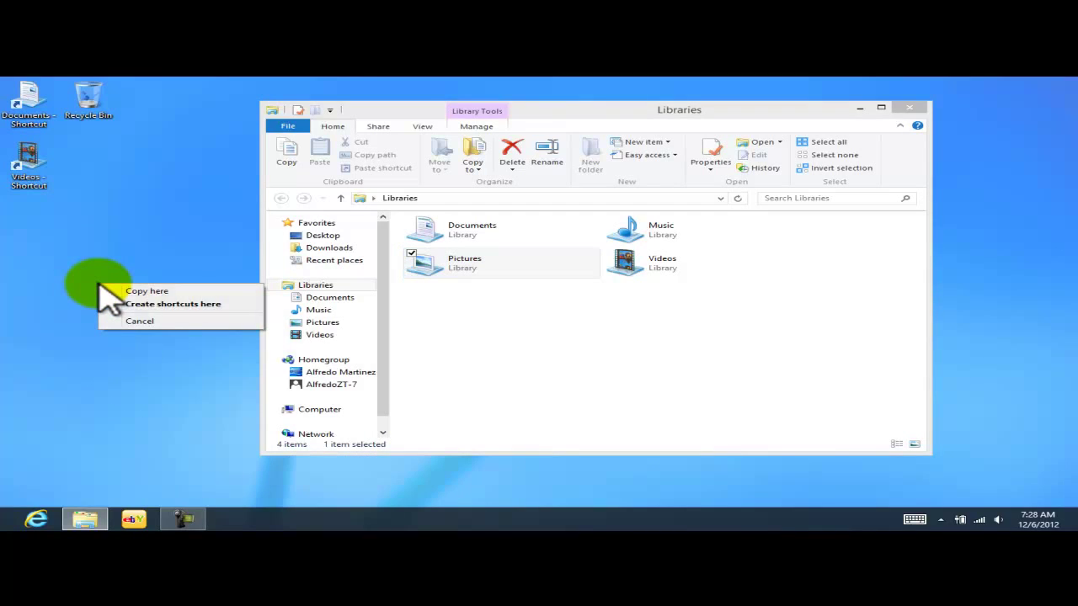
{"action": "left_click", "coordinate": [158, 305]}
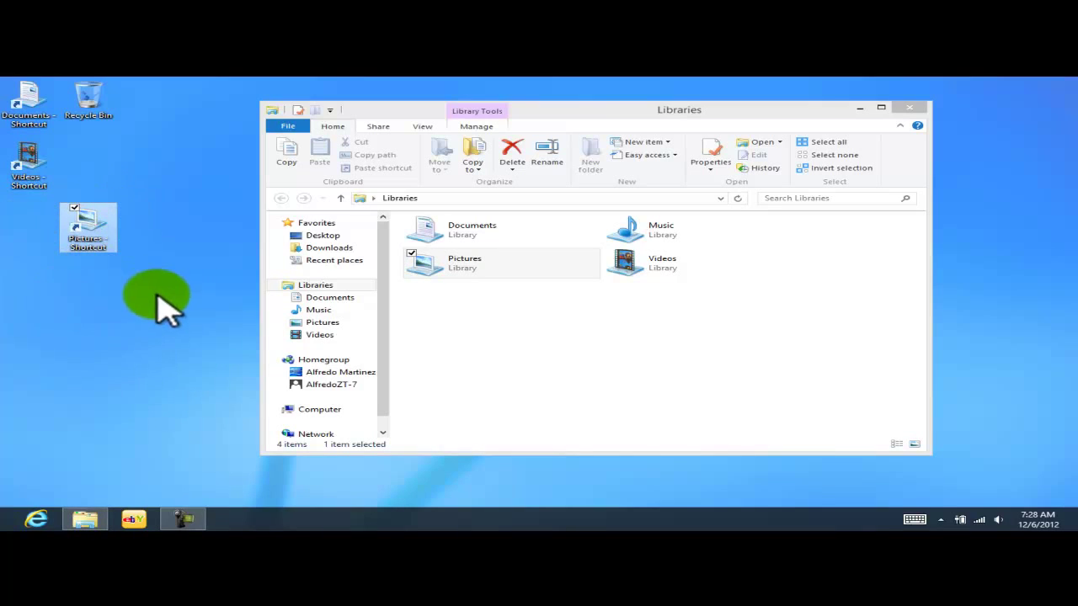
Close the Libraries window and place the Pictures shortcut directly below the Videos shortcut on the desktop.
{"action": "left_click_drag", "start_coordinate": [86, 222], "coordinate": [88, 162]}
{"action": "left_click", "coordinate": [174, 162]}
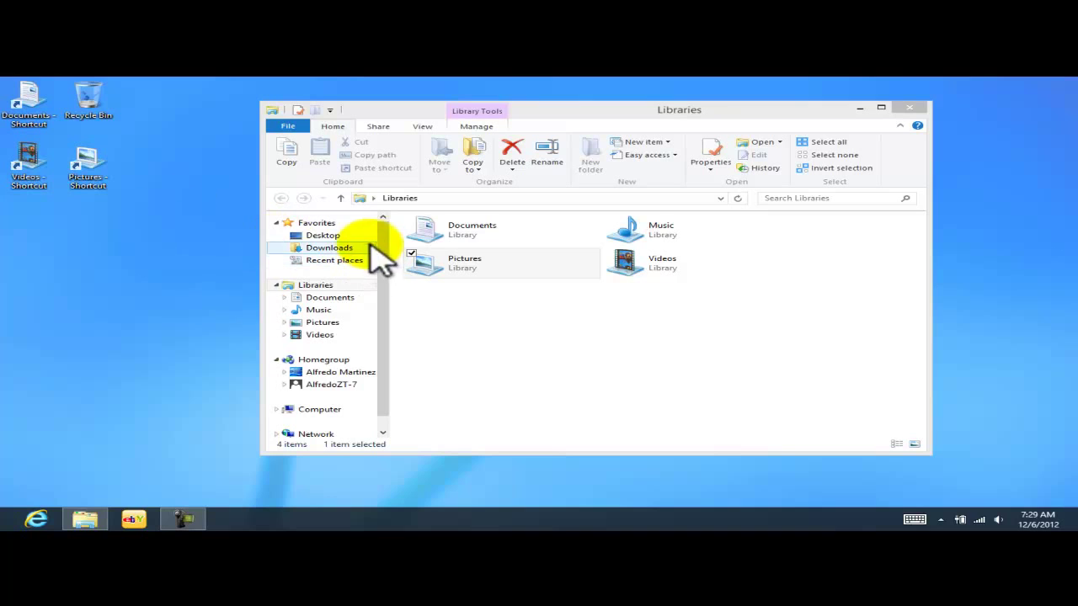
{"action": "left_click", "coordinate": [911, 107]}
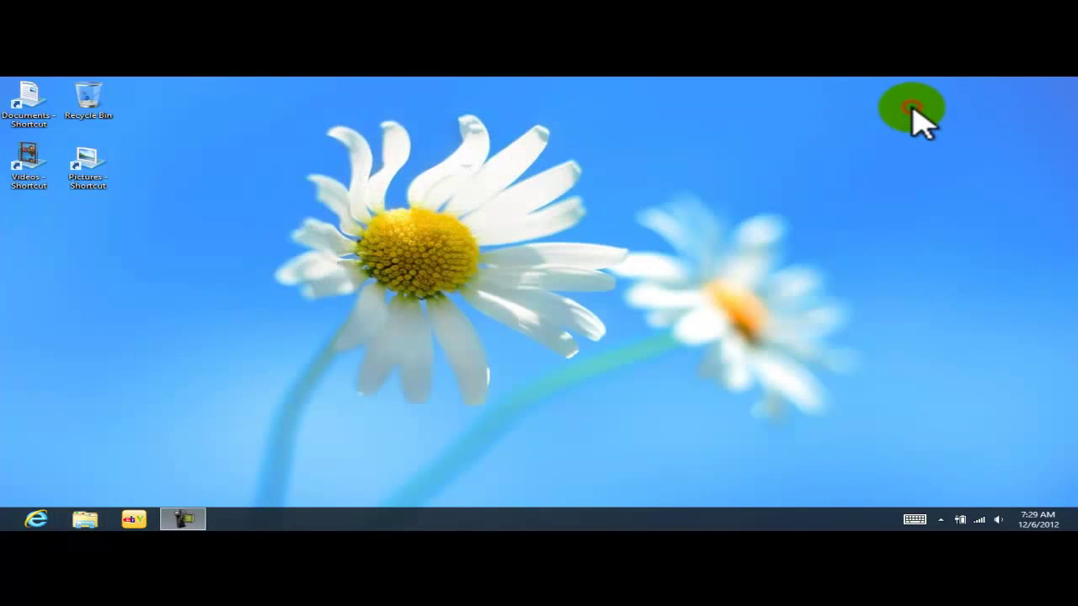
{"action": "left_click_drag", "start_coordinate": [95, 177], "coordinate": [42, 240]}
{"action": "left_click", "coordinate": [240, 207]}
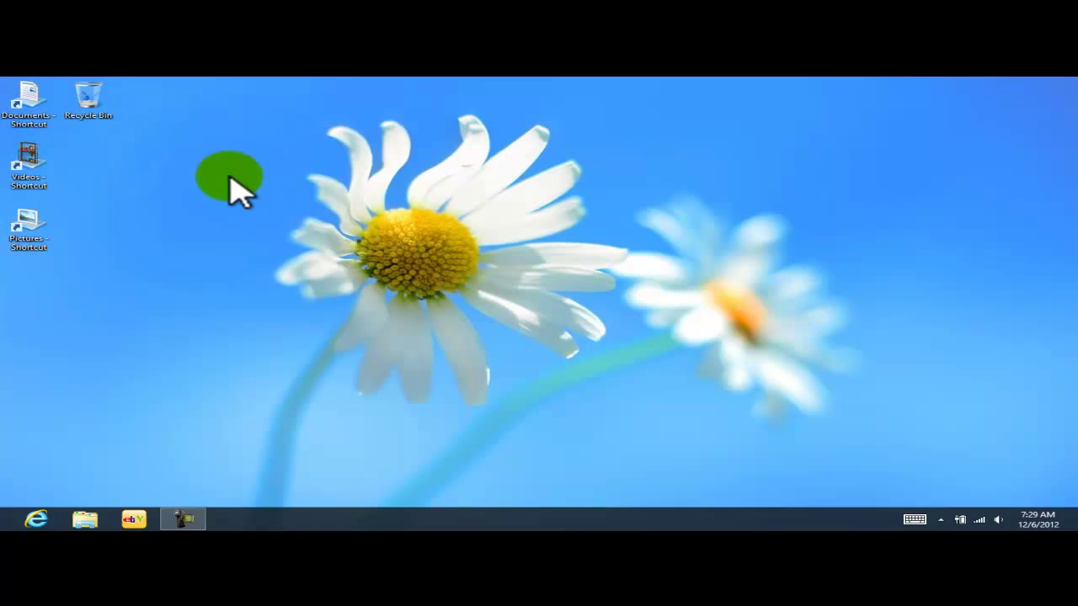
Move the Recycle Bin icon to the lower-right area of the desktop and deselect it.
{"action": "left_click_drag", "start_coordinate": [87, 96], "coordinate": [801, 459]}
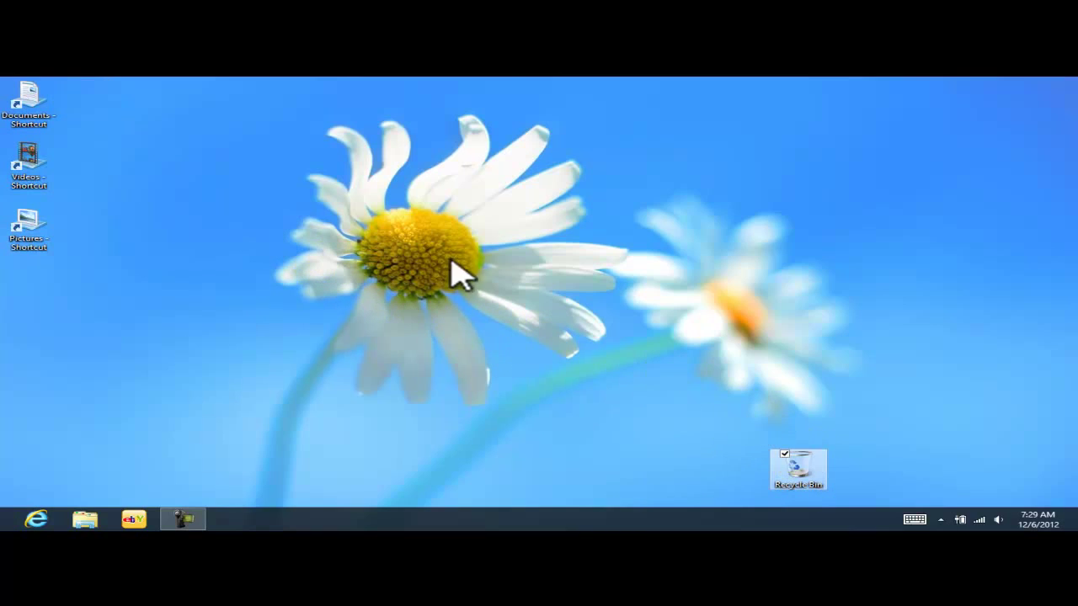
{"action": "left_click", "coordinate": [716, 252]}
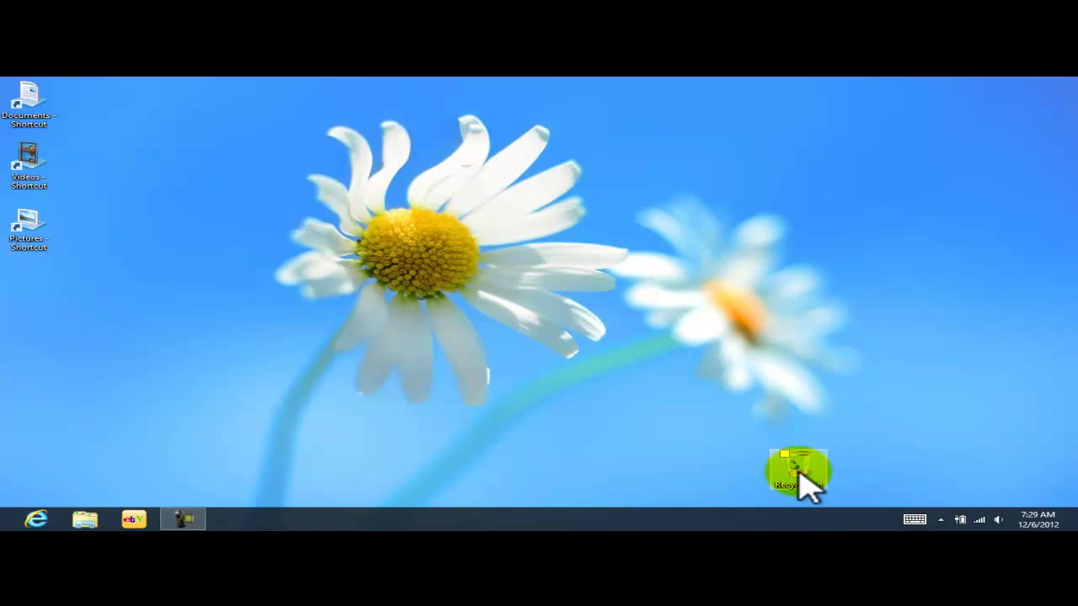
{"action": "left_click", "coordinate": [575, 254]}
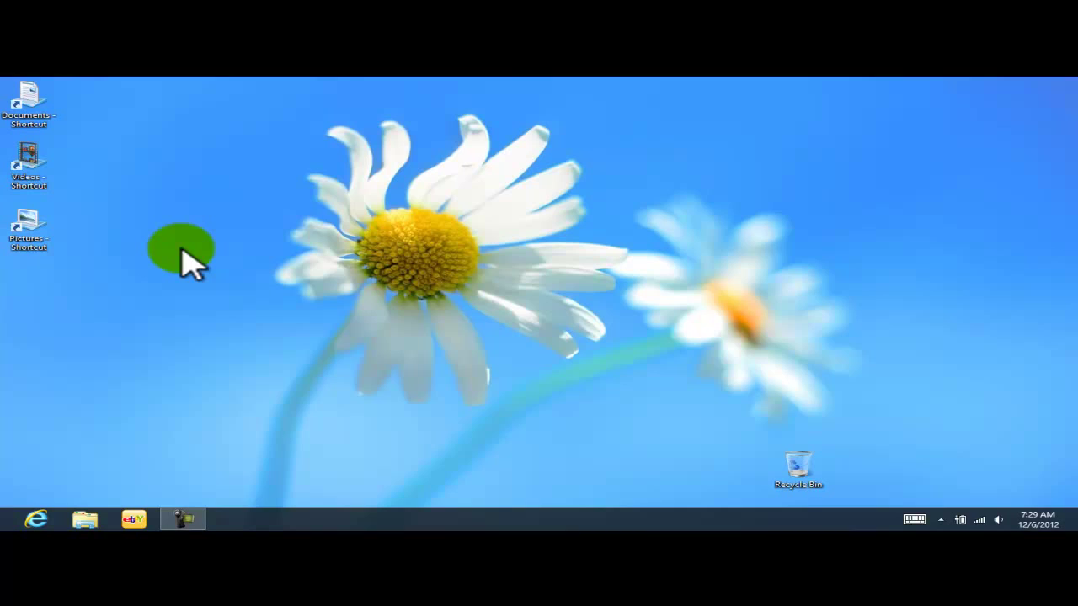
Return to the Start screen and search the installed apps for "word".
{"action": "mouse_move", "coordinate": [2, 528]}
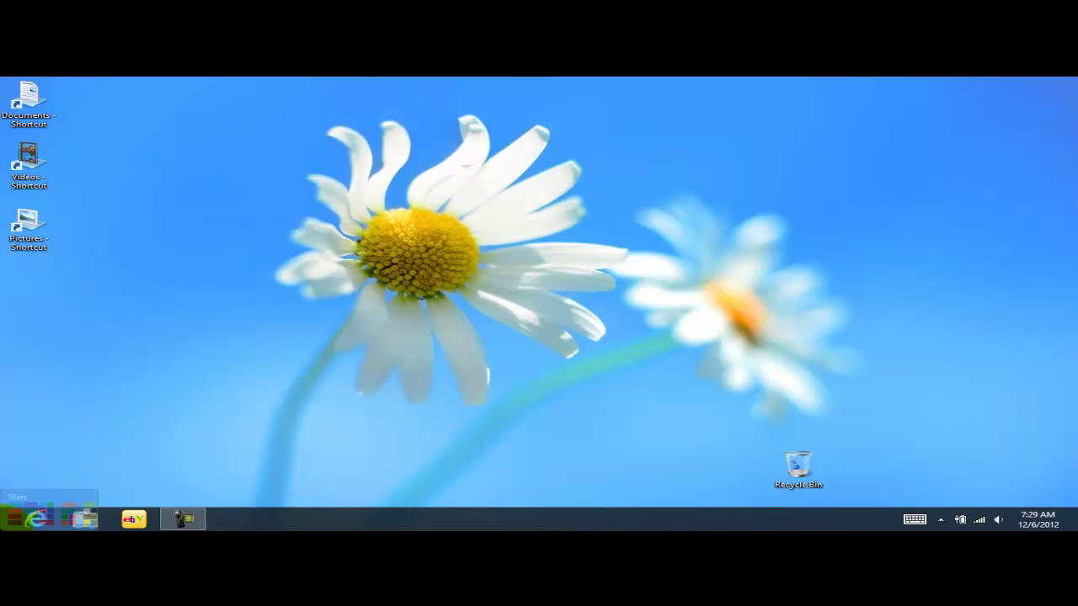
{"action": "left_click", "coordinate": [3, 527]}
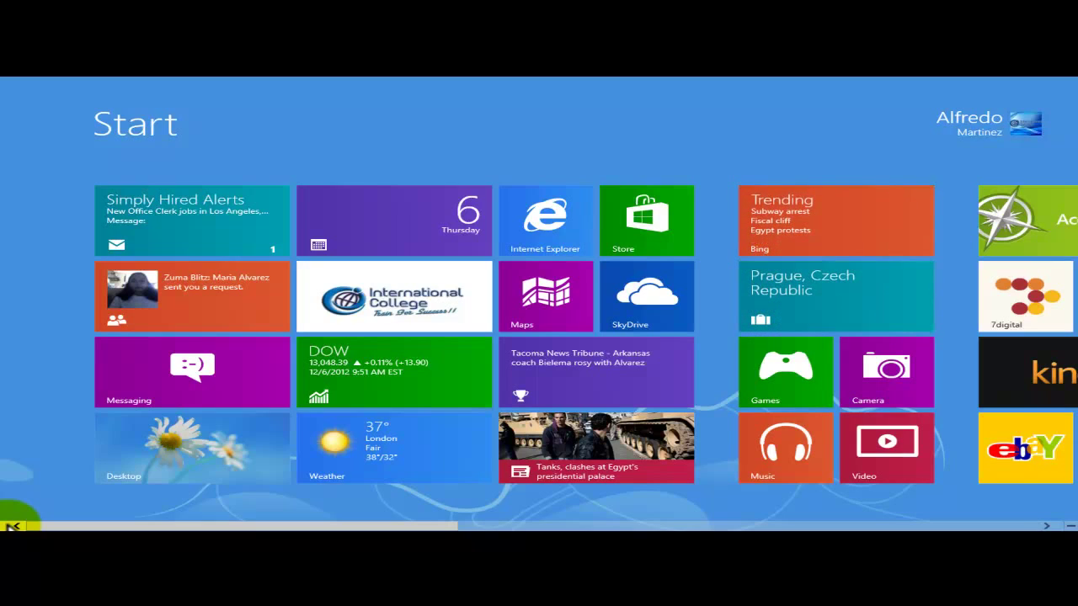
{"action": "type", "text": "word"}
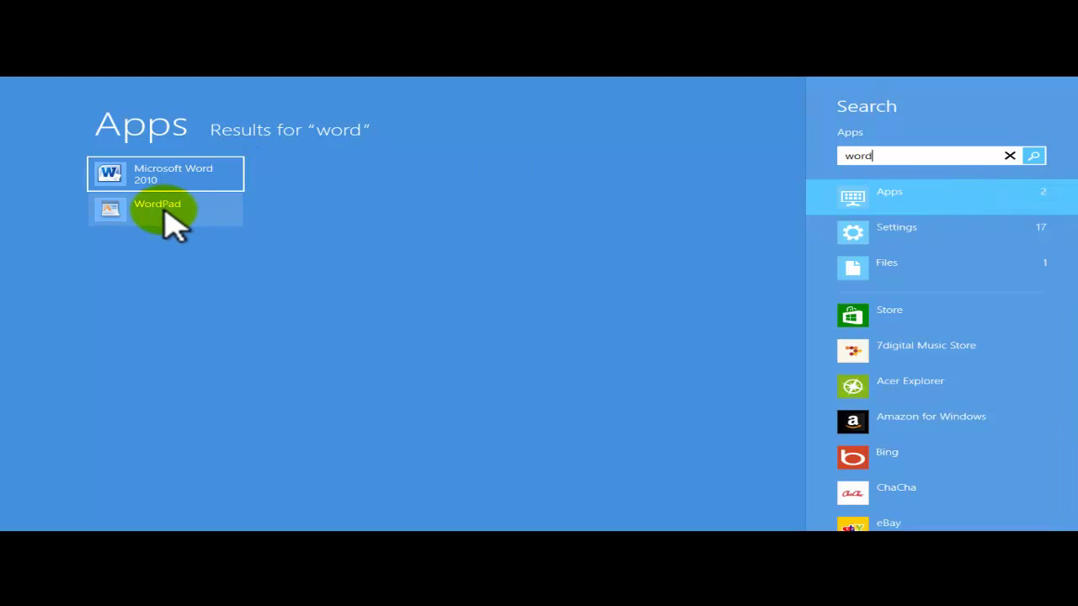
View the Settings and Files results for the "word" search and preview the details of the file found.
{"action": "left_click", "coordinate": [914, 241]}
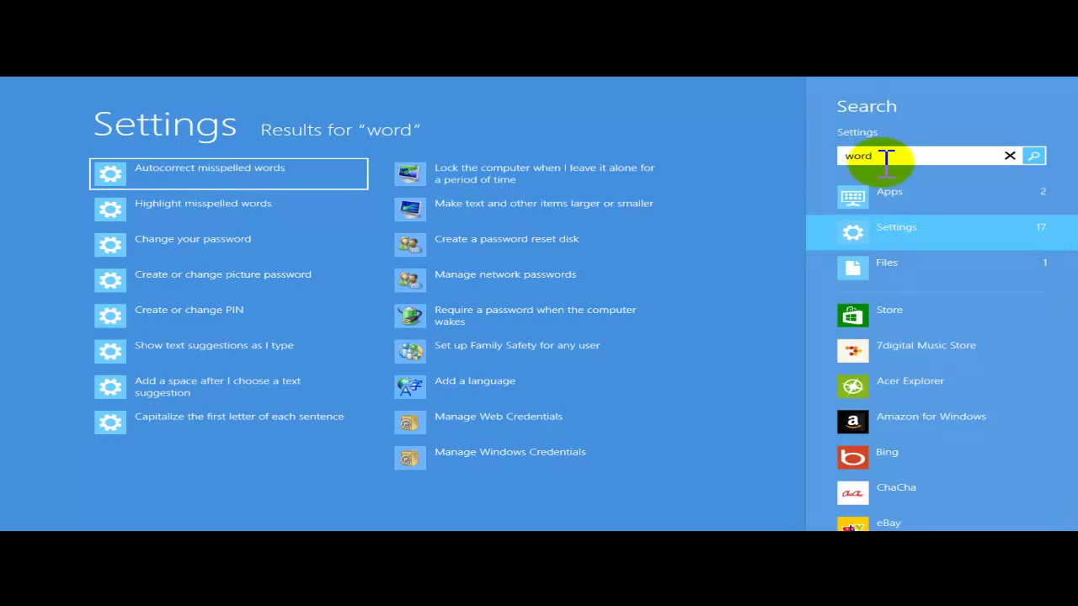
{"action": "left_click", "coordinate": [905, 265]}
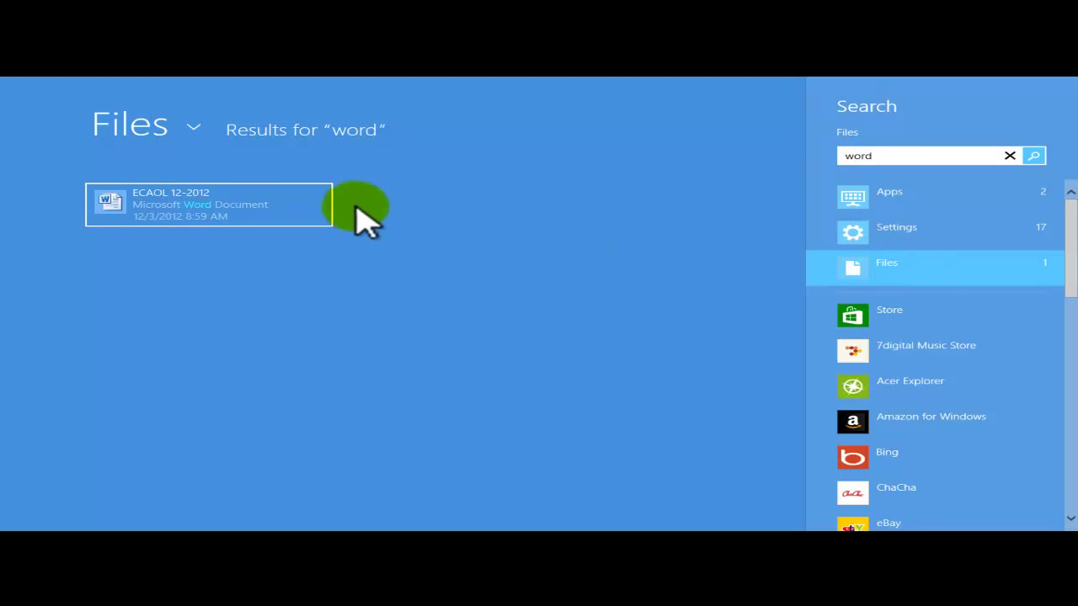
{"action": "mouse_move", "coordinate": [184, 223]}
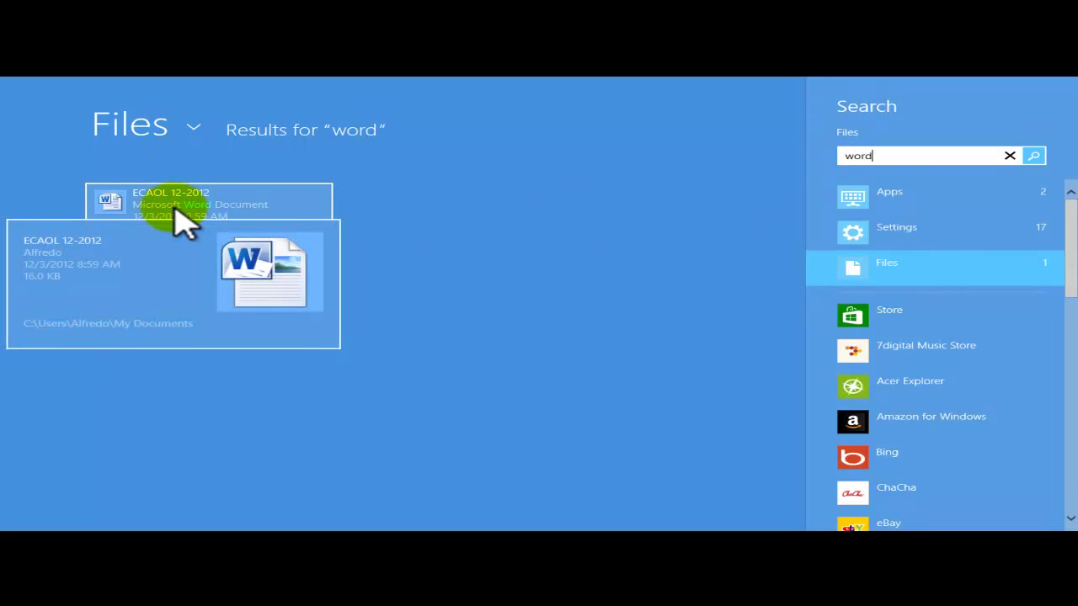
{"action": "left_click", "coordinate": [880, 155]}
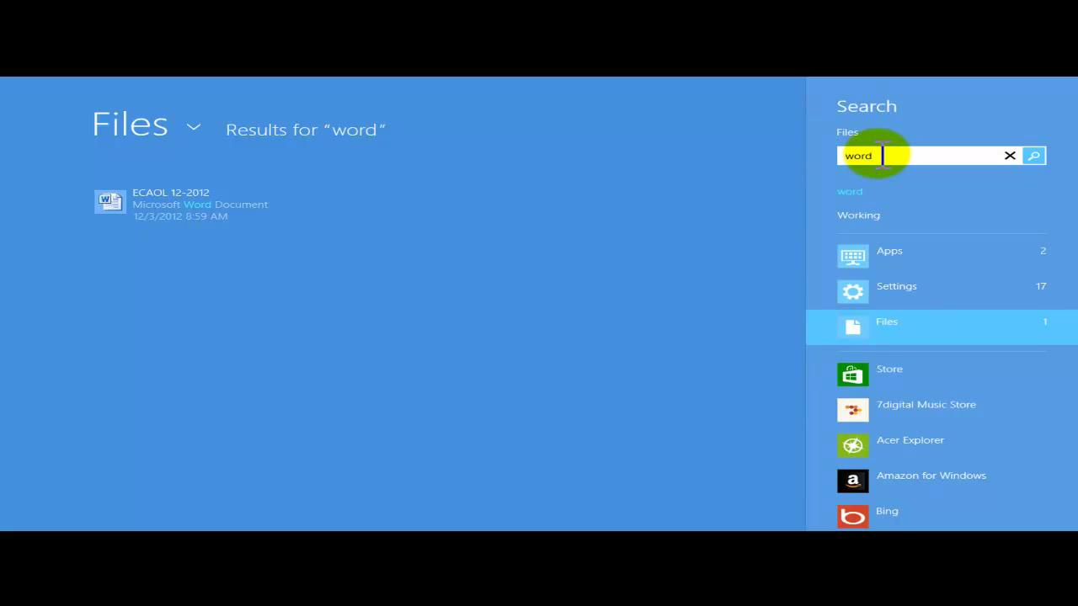
Show the app results for "word", open the file location of Microsoft Word 2010 and shift its window slightly toward the desktop icons.
{"action": "left_click", "coordinate": [899, 253]}
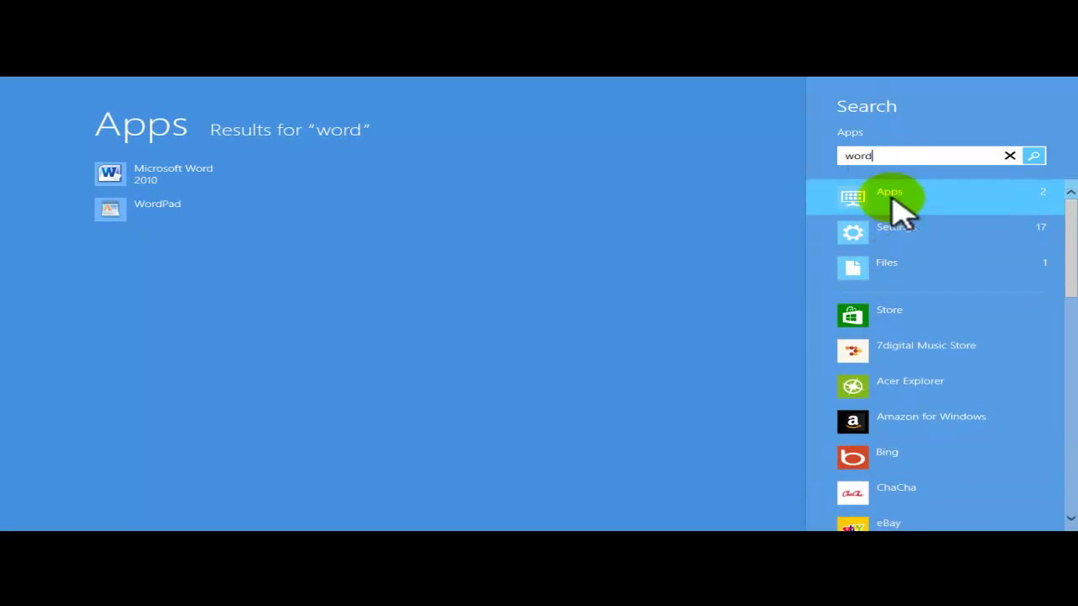
{"action": "right_click", "coordinate": [137, 177]}
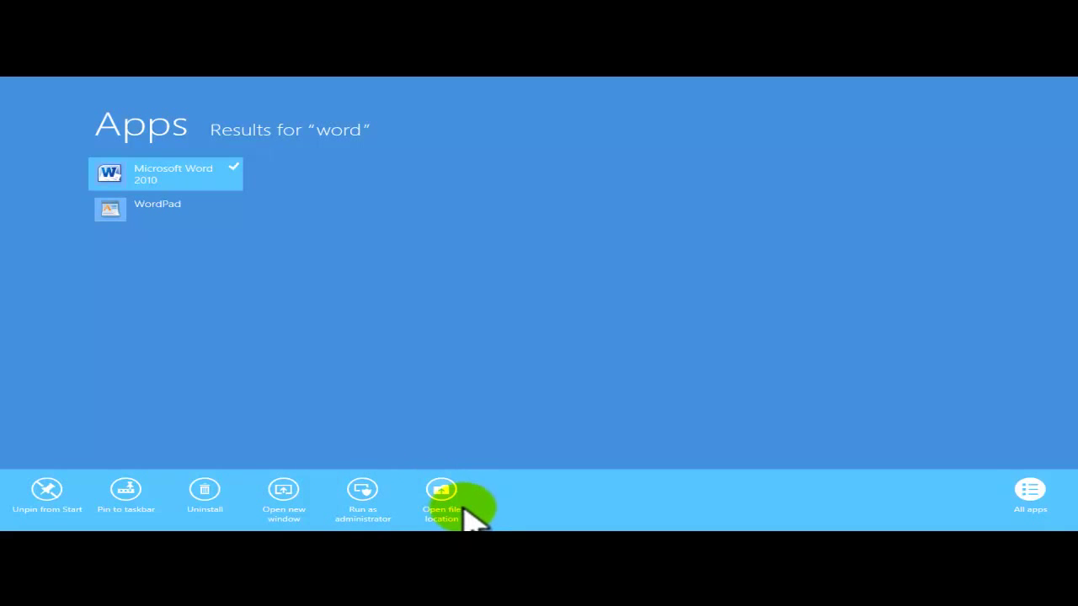
{"action": "left_click", "coordinate": [441, 492]}
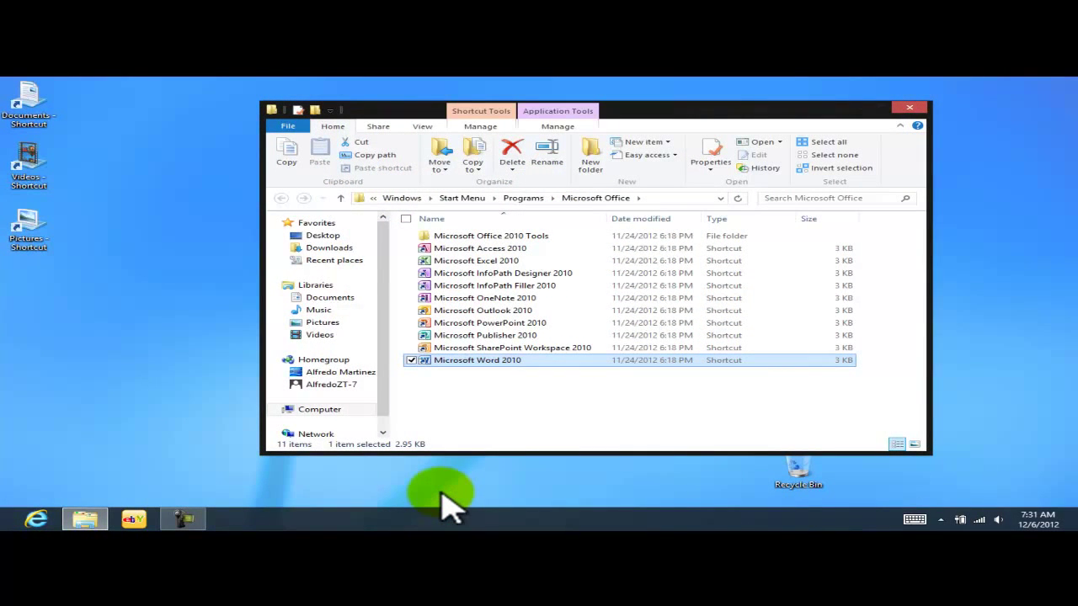
{"action": "left_click_drag", "start_coordinate": [735, 116], "coordinate": [677, 114]}
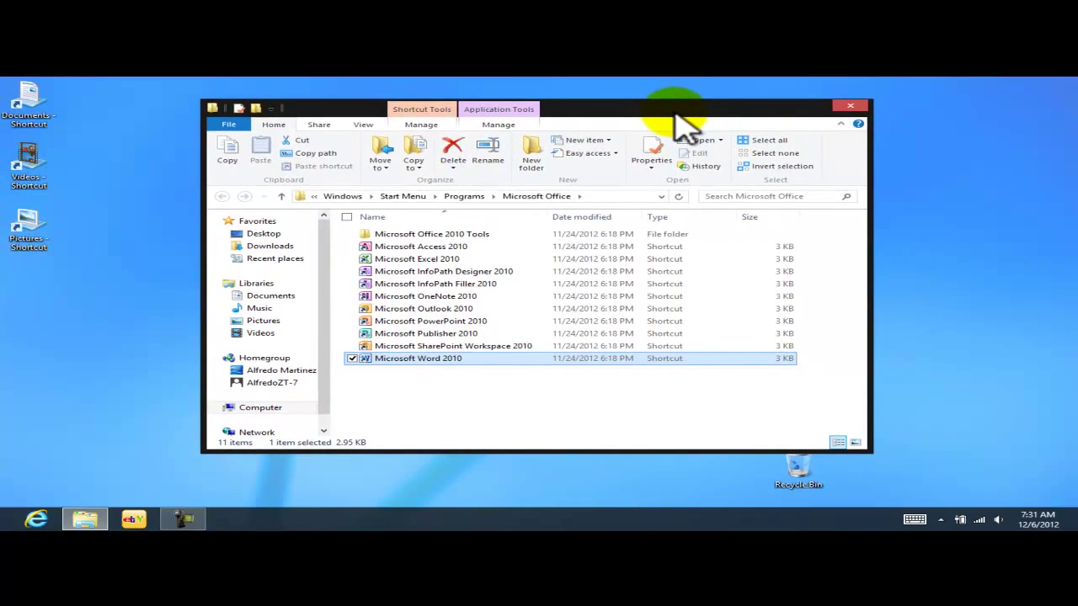
Send a shortcut for Microsoft Word 2010 to the desktop and close the Microsoft Office folder window.
{"action": "right_click", "coordinate": [427, 363]}
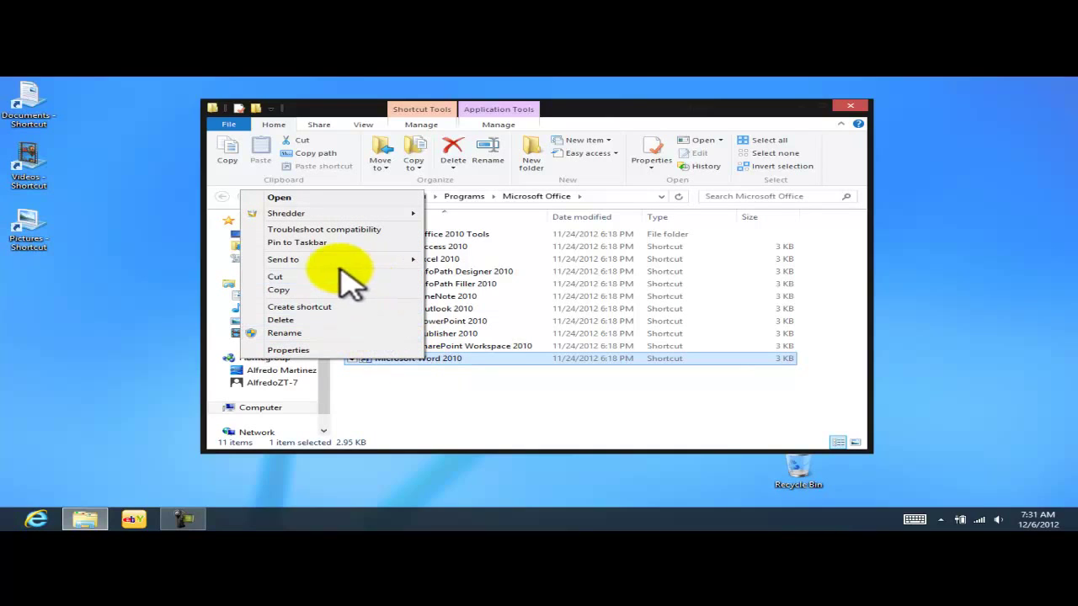
{"action": "mouse_move", "coordinate": [338, 259]}
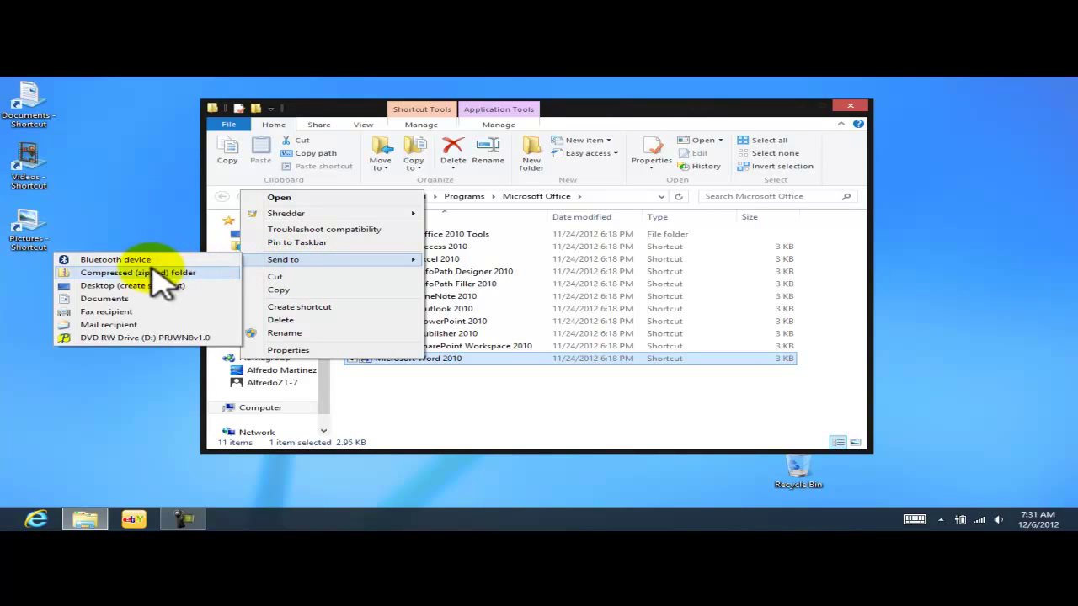
{"action": "left_click", "coordinate": [105, 290]}
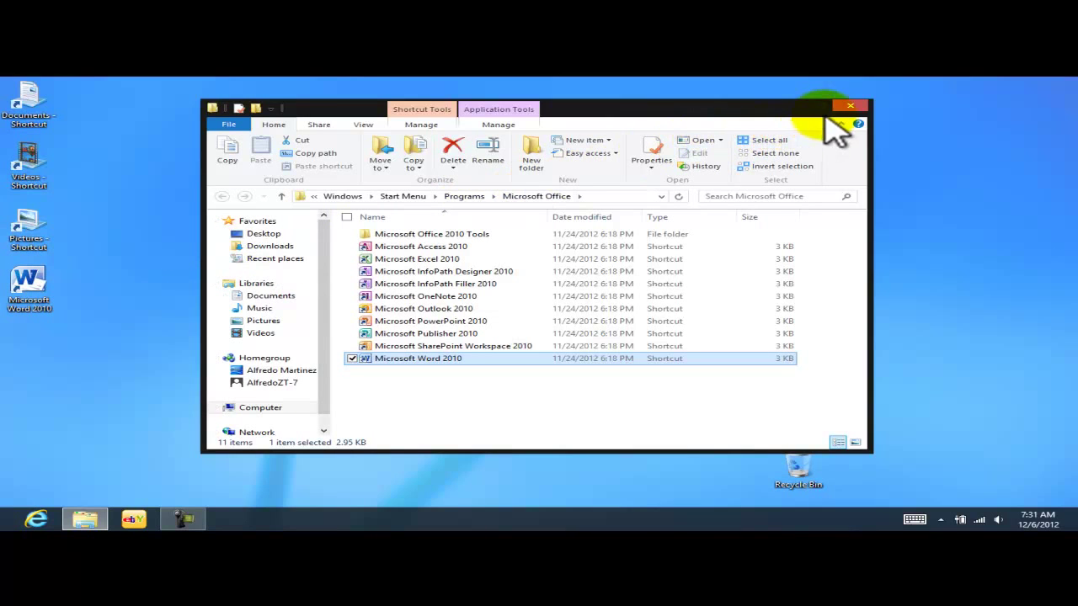
{"action": "left_click", "coordinate": [850, 107]}
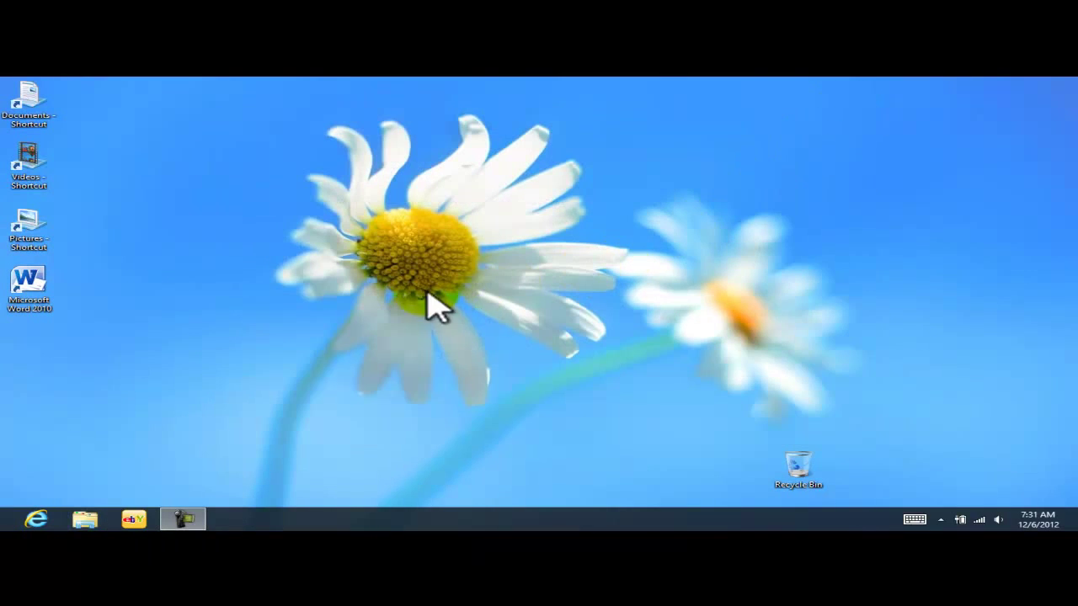
Launch Word from its new desktop shortcut to test it and exit the program.
{"action": "left_click", "coordinate": [25, 290]}
{"action": "double_click", "coordinate": [25, 291]}
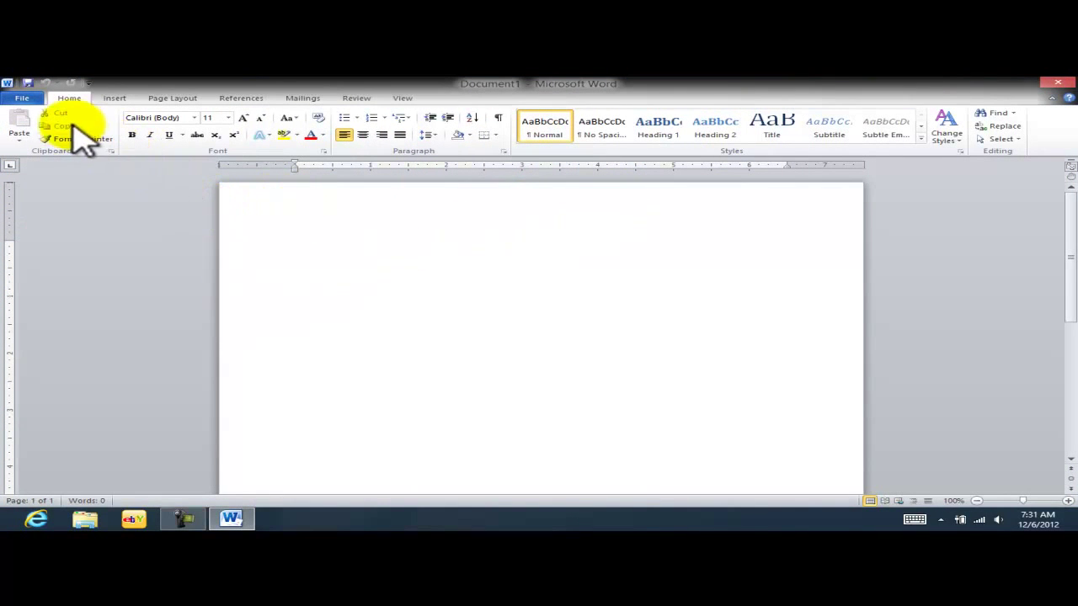
{"action": "left_click", "coordinate": [31, 99]}
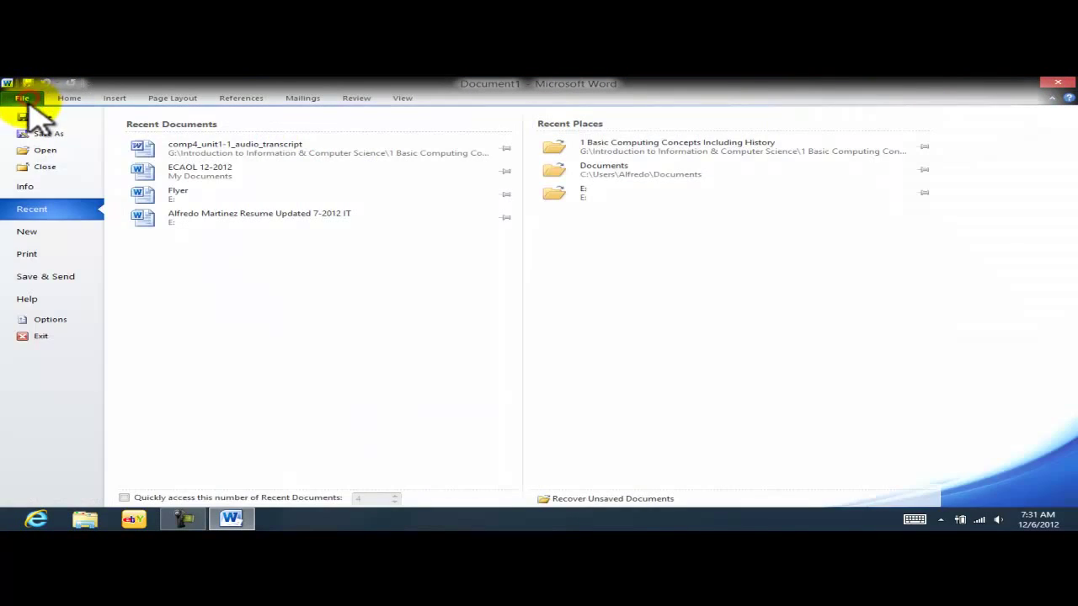
{"action": "left_click", "coordinate": [44, 337]}
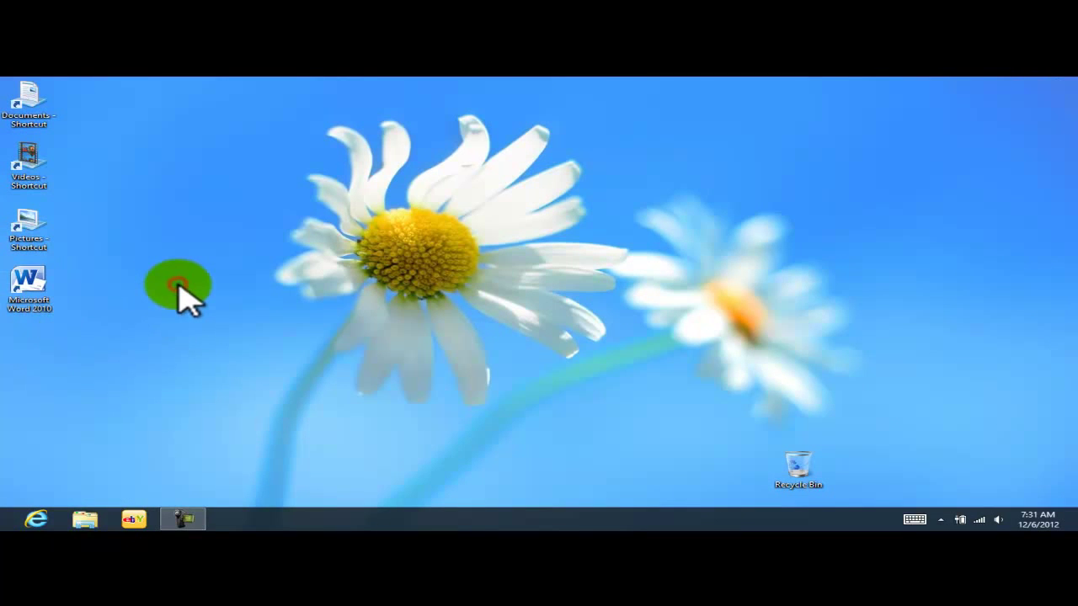
Pin Microsoft Word 2010 to the taskbar from its desktop shortcut and unpin it again.
{"action": "left_click_drag", "start_coordinate": [22, 284], "coordinate": [237, 515]}
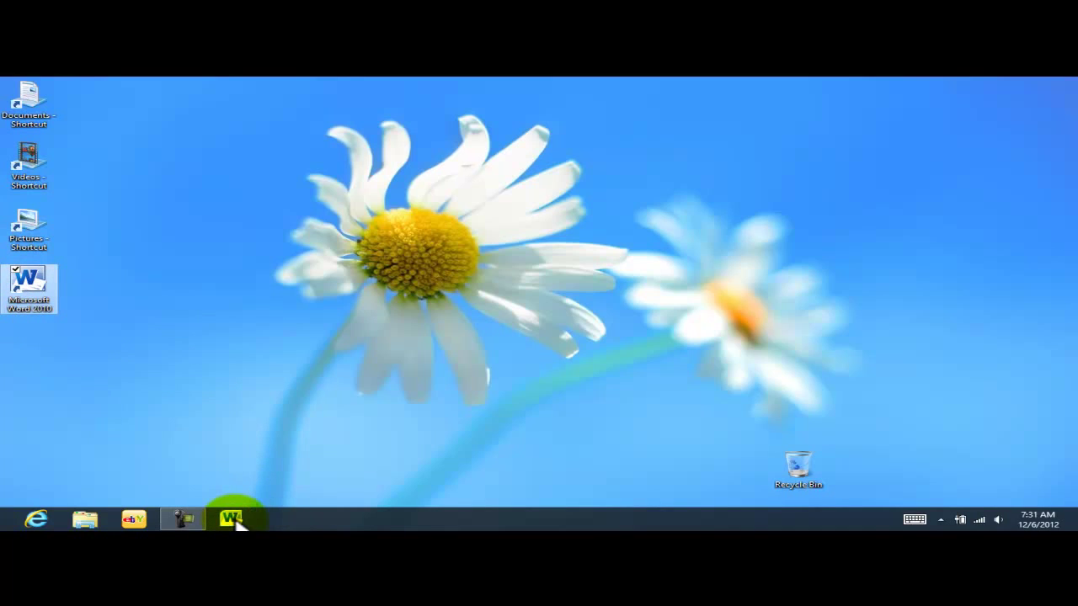
{"action": "left_click", "coordinate": [271, 337]}
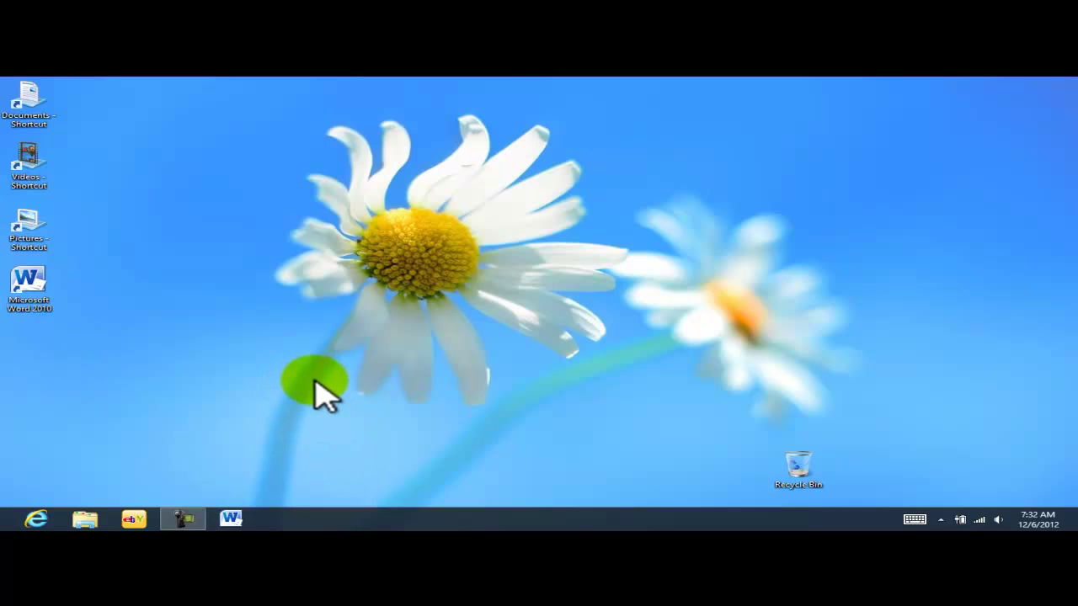
{"action": "right_click", "coordinate": [237, 523]}
{"action": "left_click", "coordinate": [216, 486]}
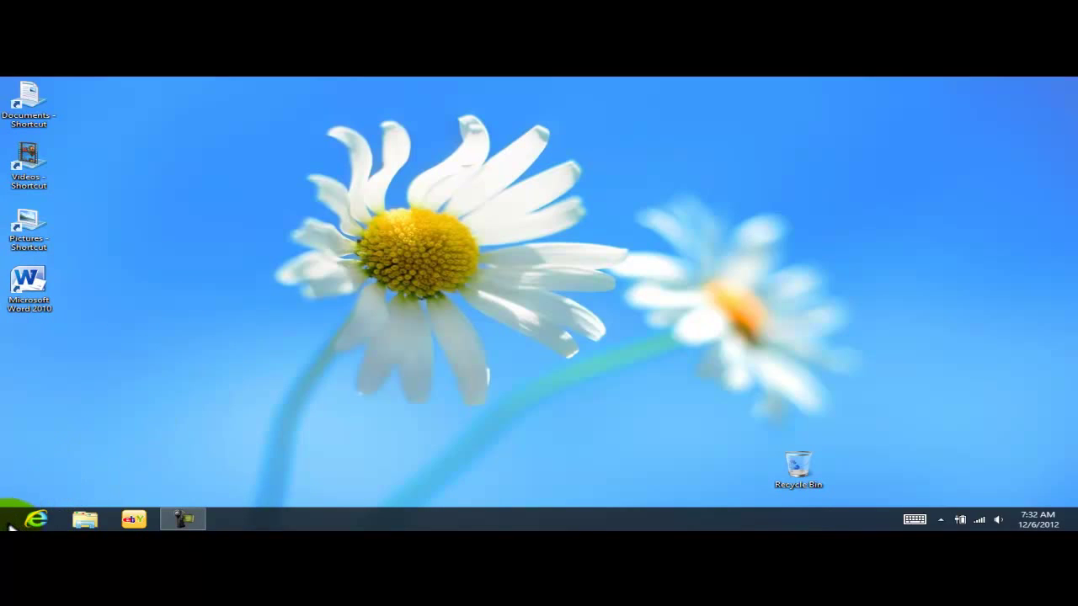
Search the installed apps for "power" from the Start screen and open the file location of Microsoft PowerPoint 2010.
{"action": "left_click", "coordinate": [7, 524]}
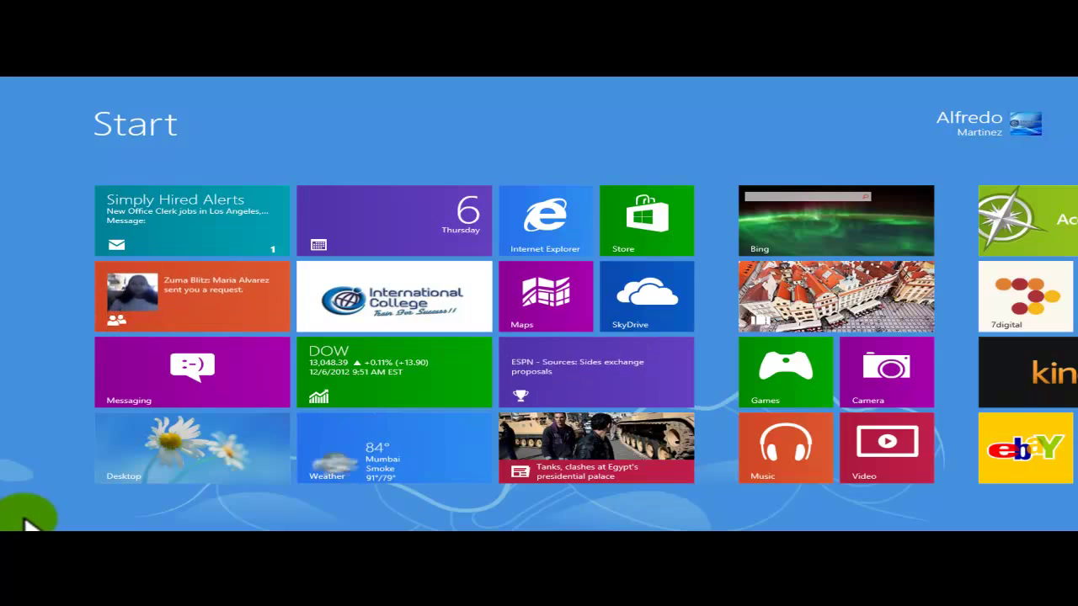
{"action": "type", "text": "power"}
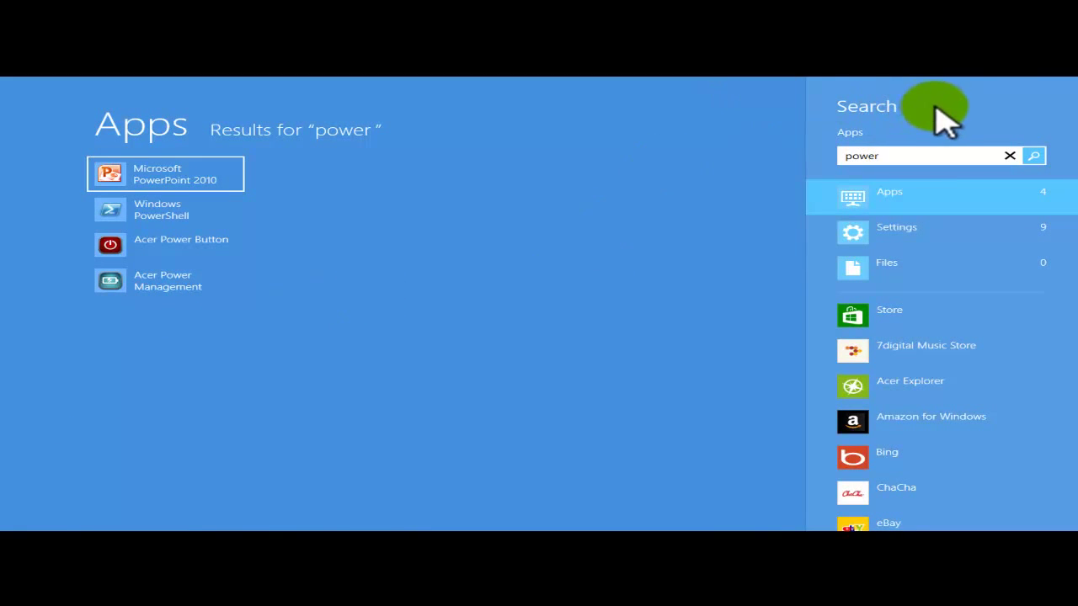
{"action": "left_click", "coordinate": [875, 156]}
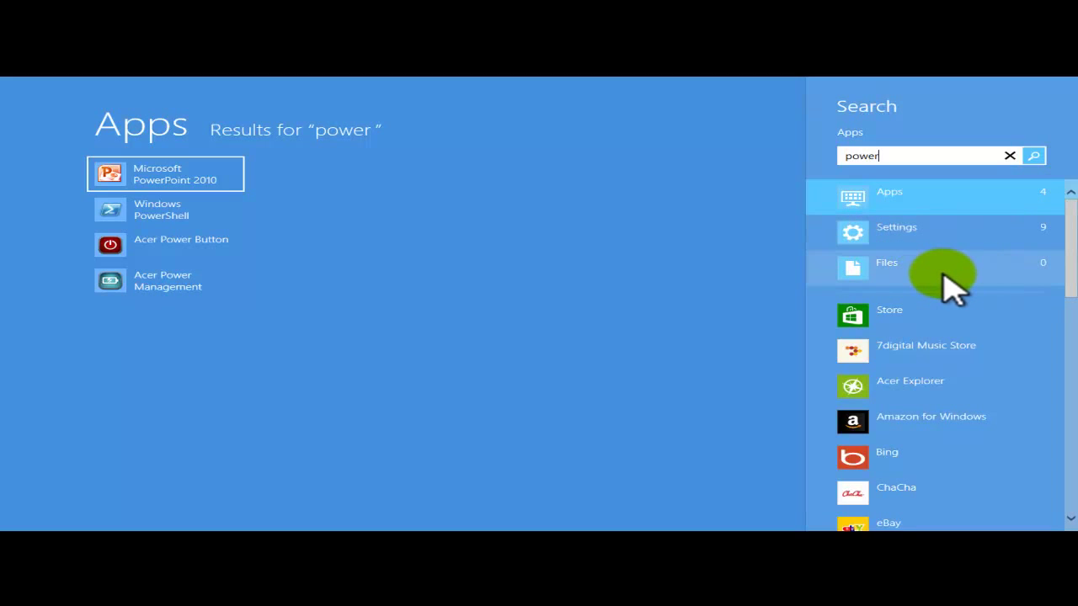
{"action": "right_click", "coordinate": [198, 185]}
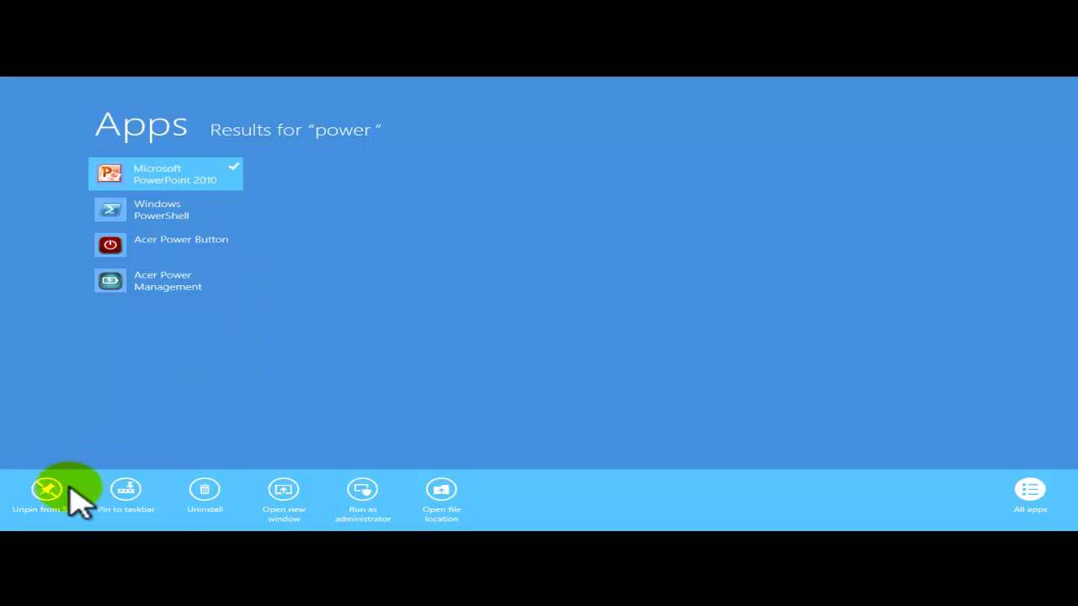
{"action": "left_click", "coordinate": [444, 495]}
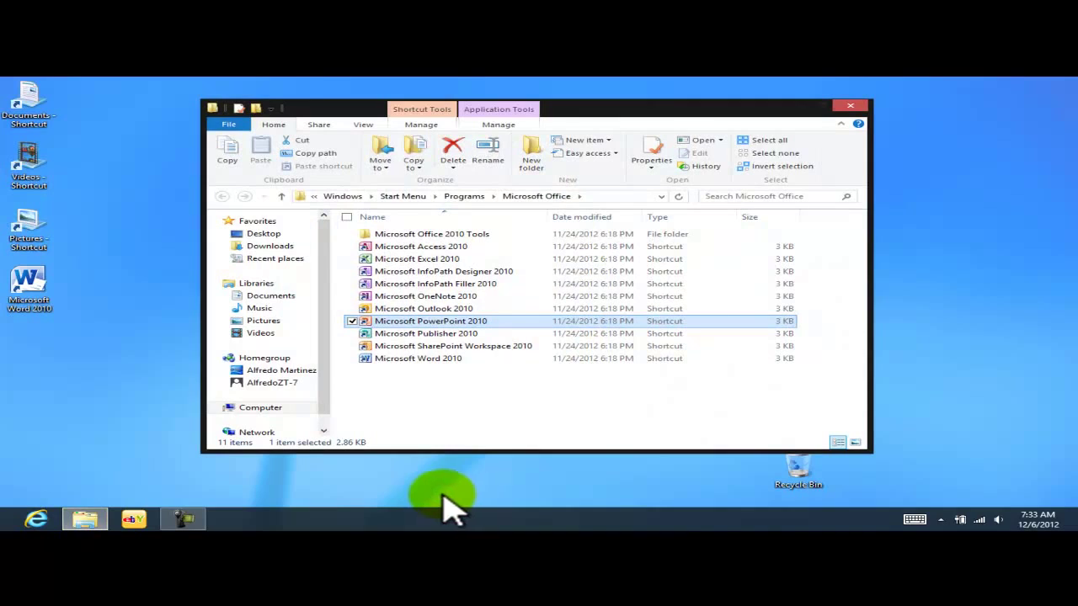
Send a shortcut for Microsoft PowerPoint 2010 from the Microsoft Office folder to the desktop.
{"action": "right_click", "coordinate": [406, 325]}
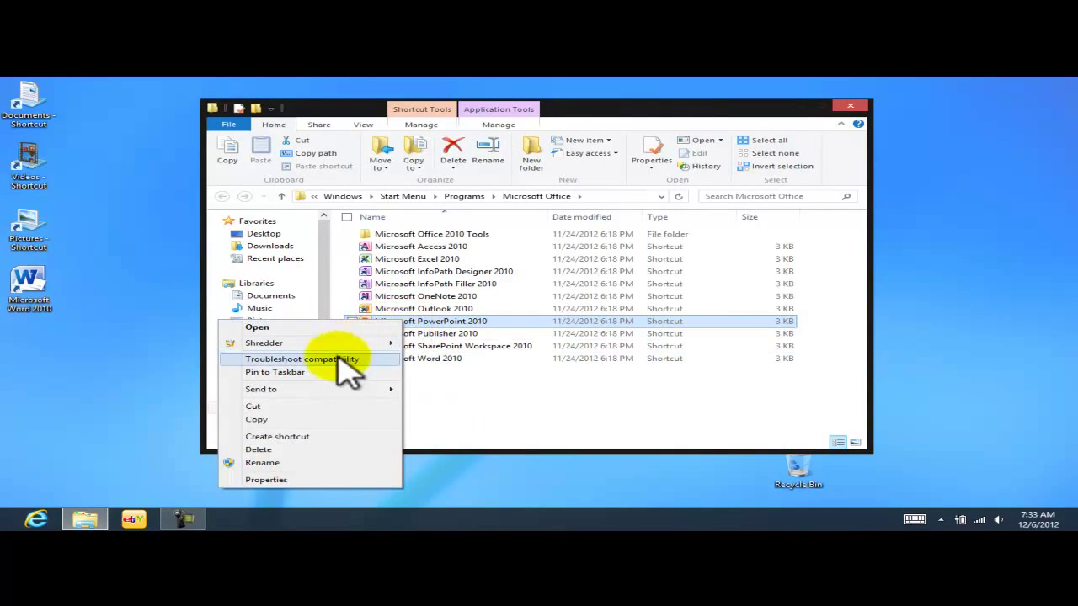
{"action": "mouse_move", "coordinate": [319, 389]}
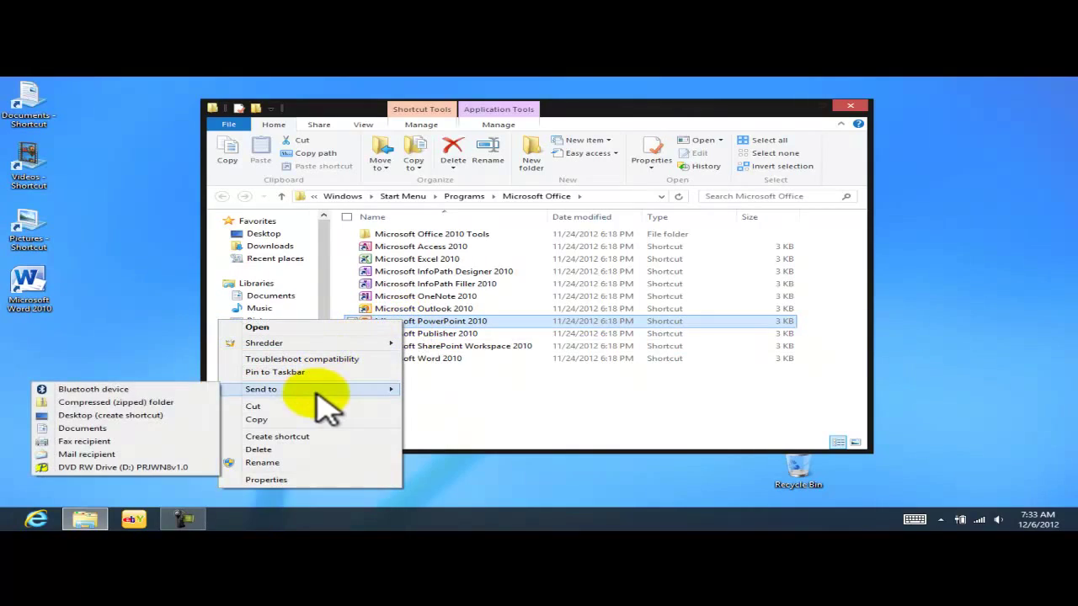
{"action": "left_click", "coordinate": [150, 416]}
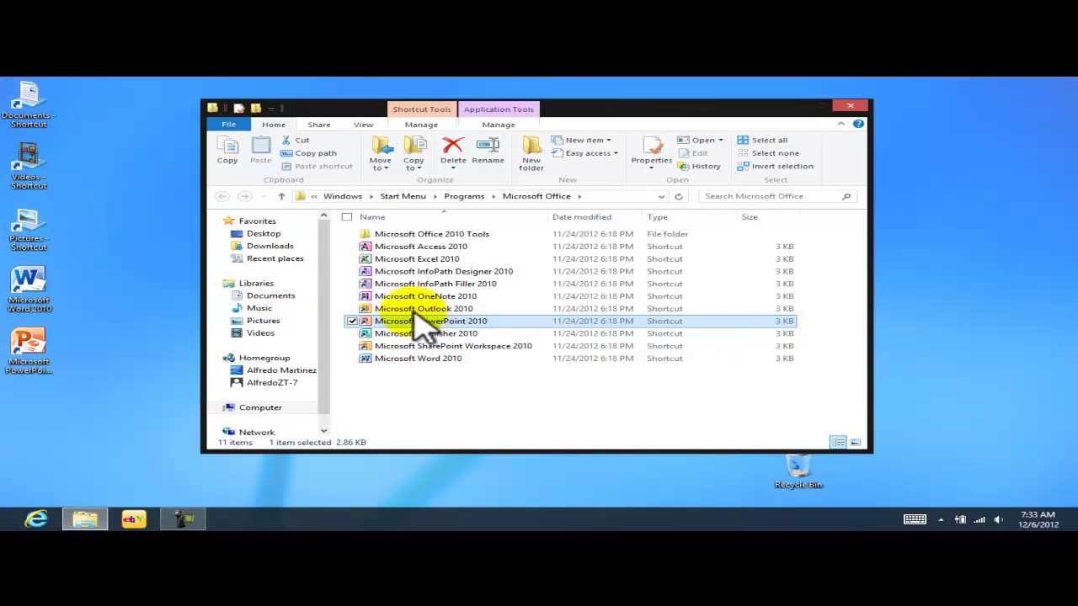
Move the Microsoft Office window away from the desktop icons and create a second PowerPoint 2010 shortcut on the free desktop area.
{"action": "left_click_drag", "start_coordinate": [411, 325], "coordinate": [71, 458]}
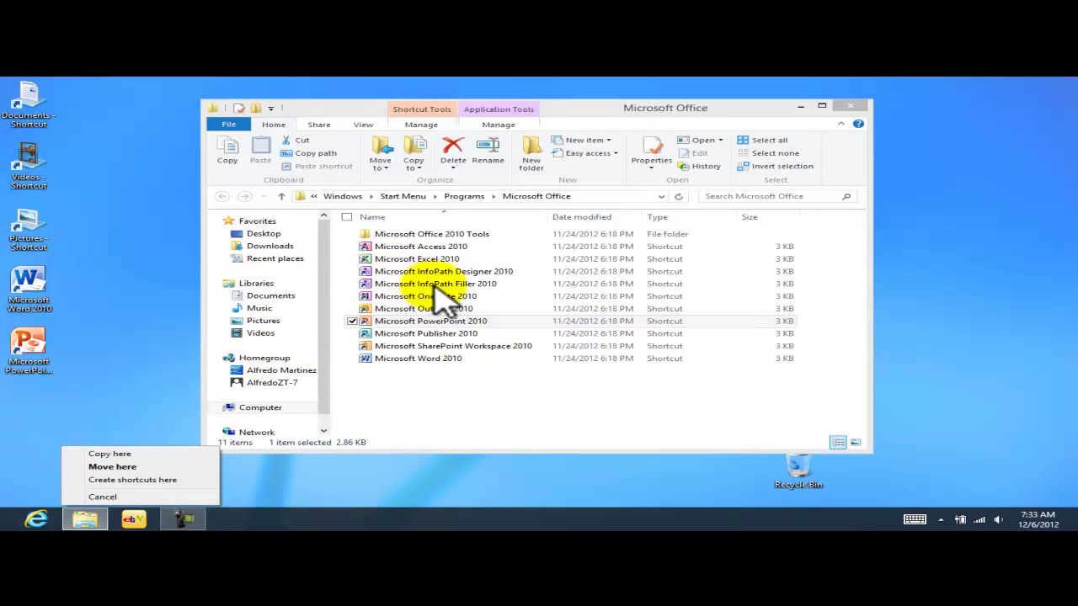
{"action": "left_click_drag", "start_coordinate": [570, 116], "coordinate": [641, 107]}
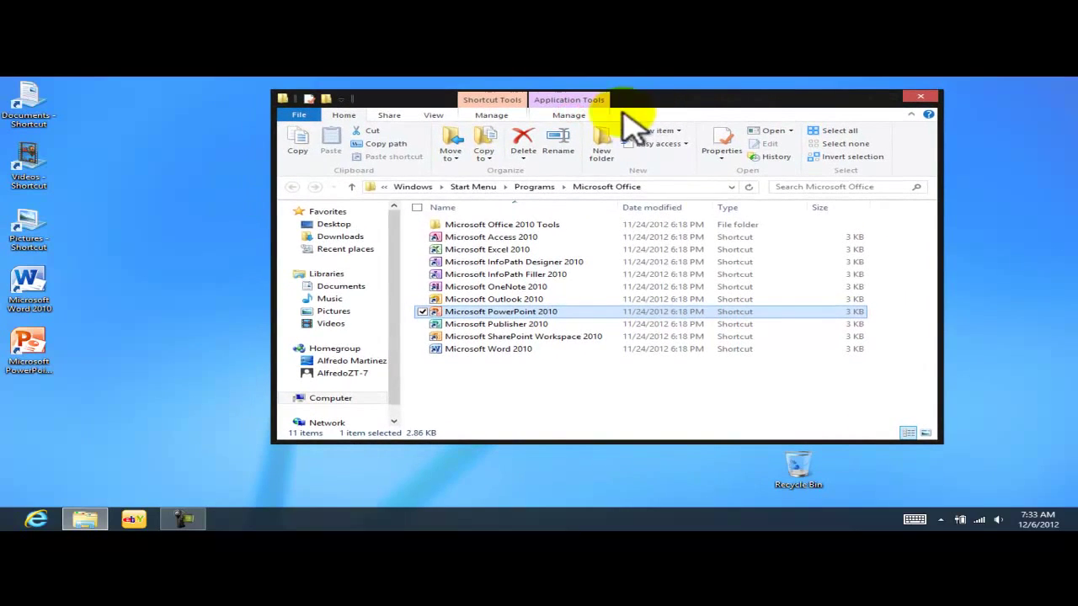
{"action": "left_click", "coordinate": [140, 389]}
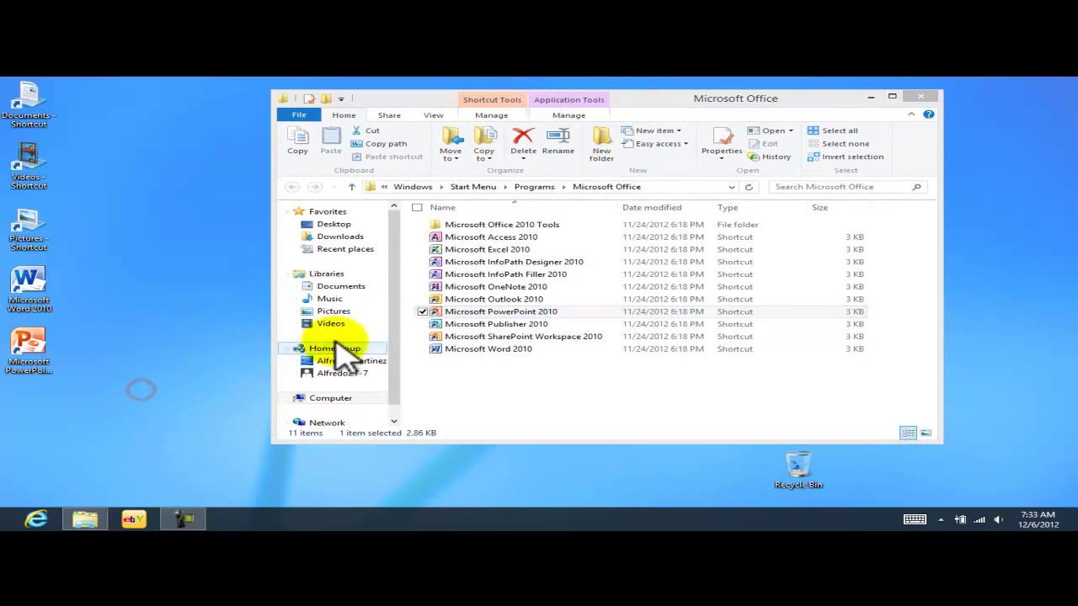
{"action": "left_click_drag", "start_coordinate": [485, 313], "coordinate": [145, 433]}
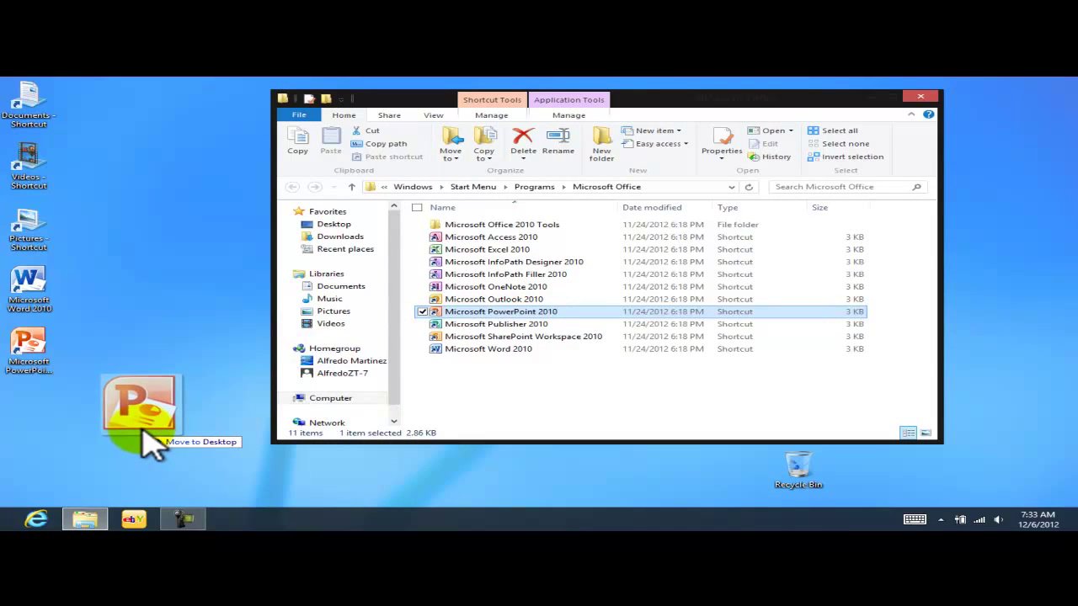
{"action": "left_click_drag", "start_coordinate": [144, 434], "coordinate": [132, 419]}
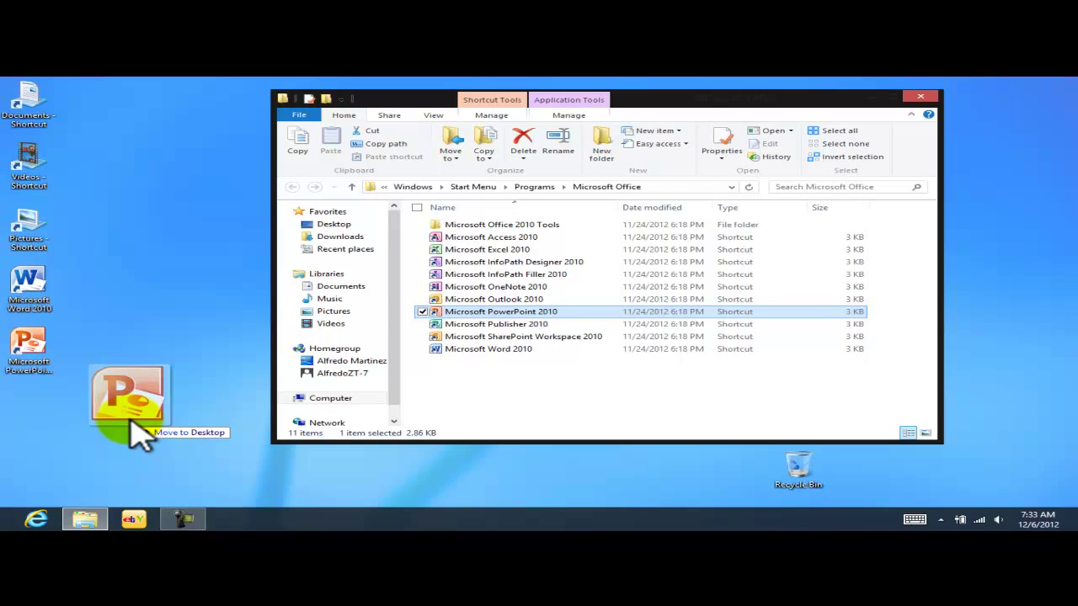
{"action": "left_click_drag", "start_coordinate": [131, 421], "coordinate": [132, 421]}
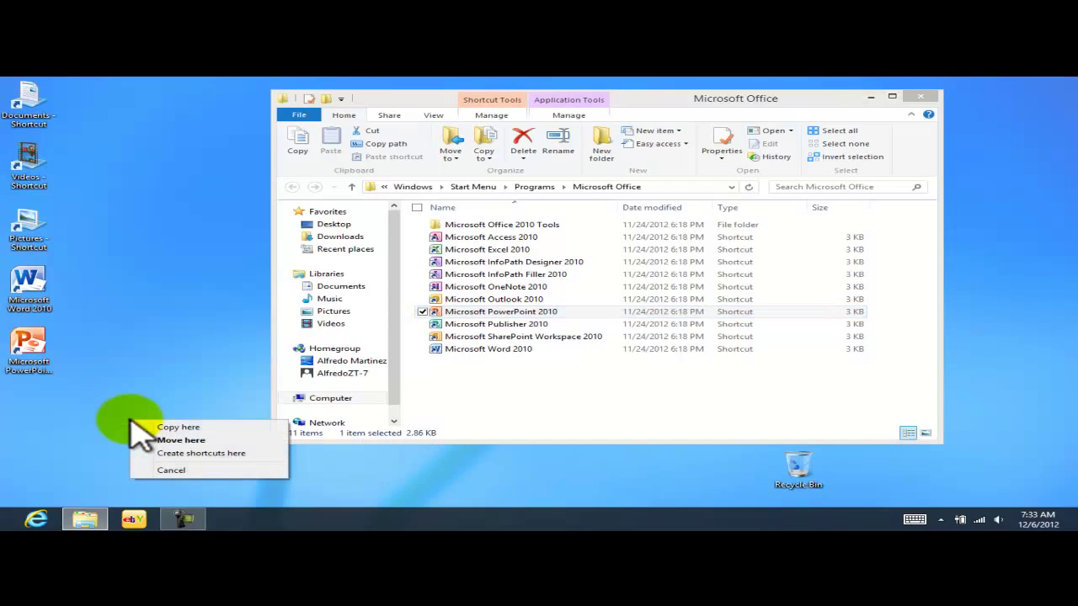
{"action": "left_click", "coordinate": [205, 454]}
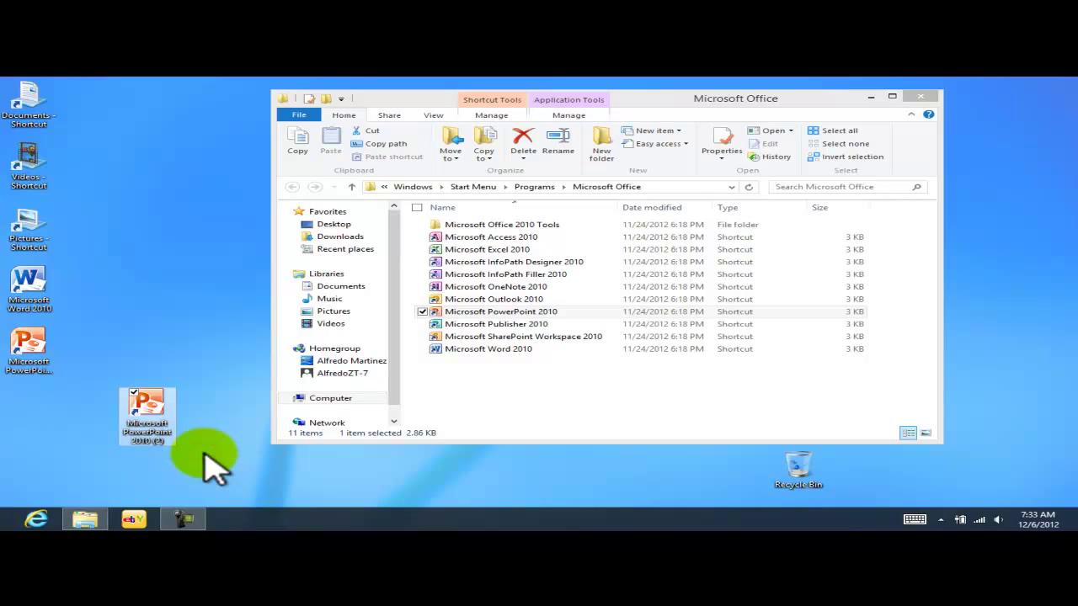
{"action": "left_click", "coordinate": [485, 311]}
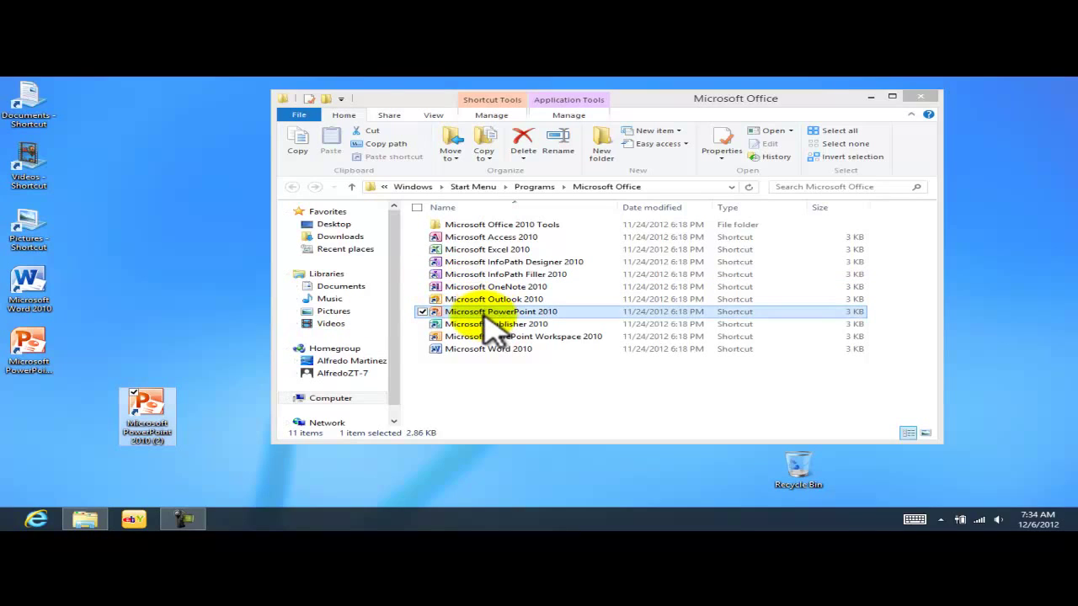
{"action": "left_click_drag", "start_coordinate": [487, 317], "coordinate": [179, 335]}
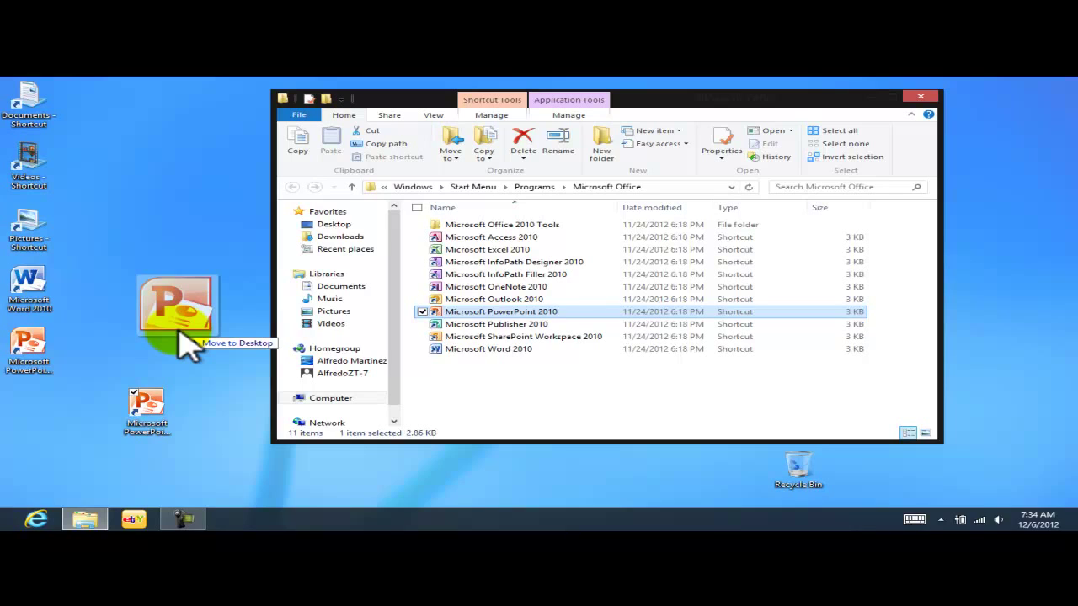
{"action": "left_click_drag", "start_coordinate": [179, 330], "coordinate": [457, 313]}
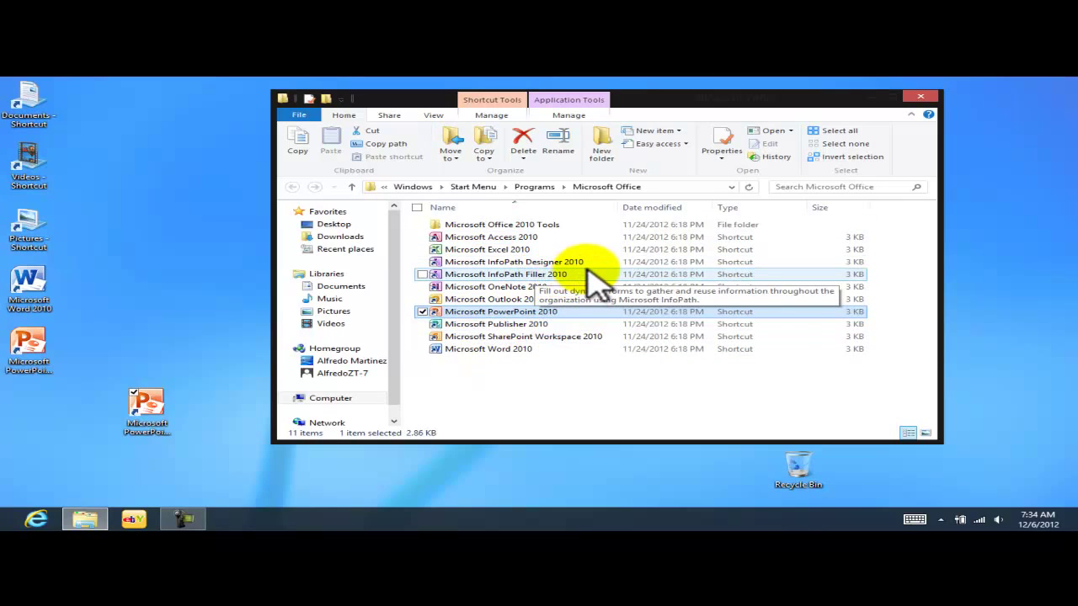
{"action": "left_click", "coordinate": [171, 322]}
Place the second PowerPoint 2010 shortcut directly below the first one and close the Microsoft Office window, keeping that shortcut selected.
{"action": "left_click", "coordinate": [155, 412]}
{"action": "left_click_drag", "start_coordinate": [155, 413], "coordinate": [37, 412]}
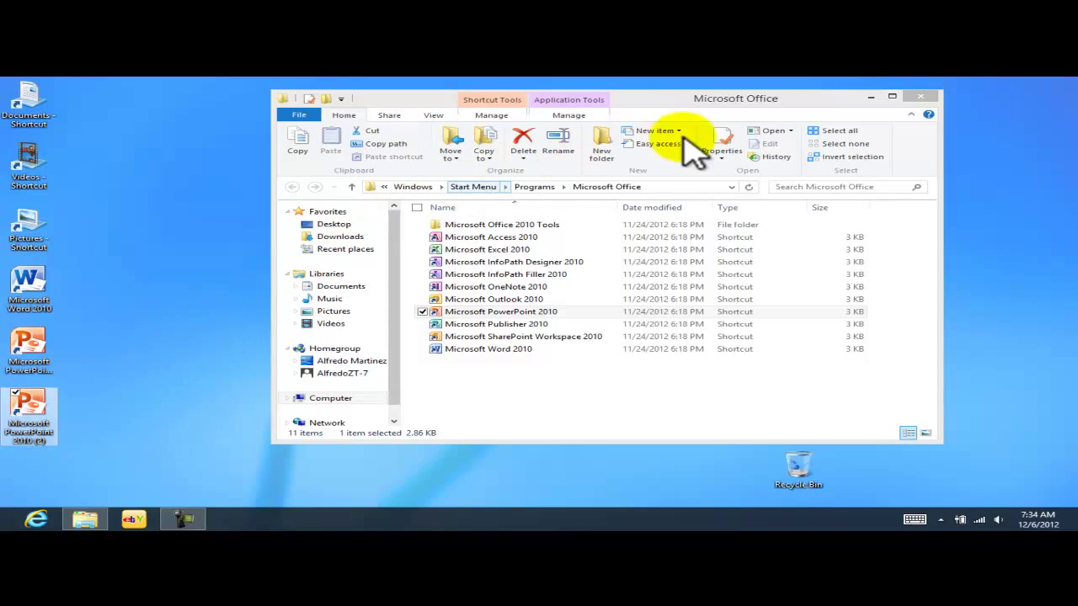
{"action": "left_click", "coordinate": [922, 97]}
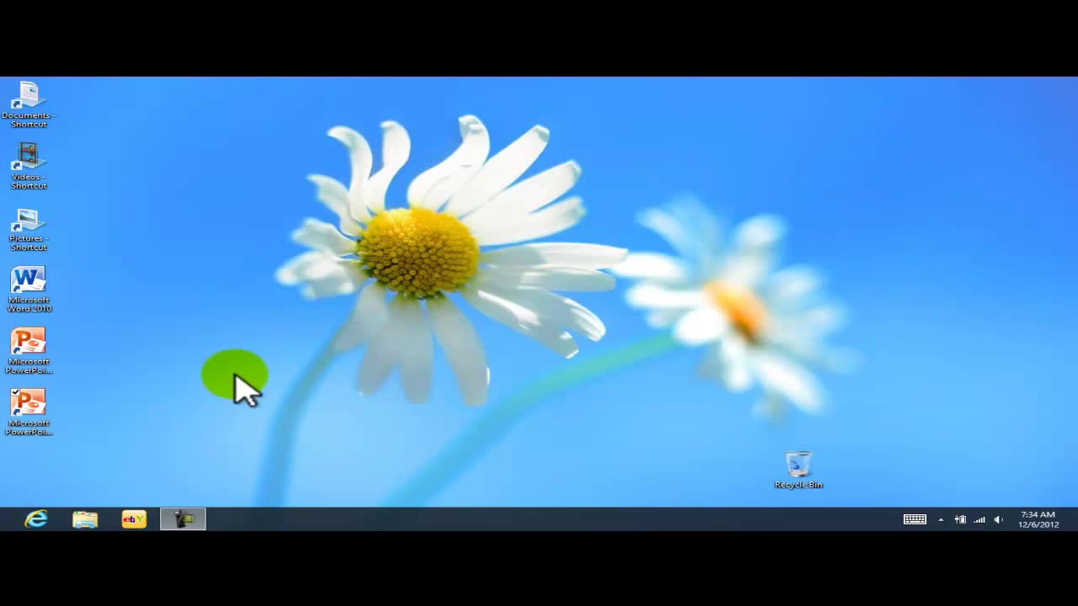
{"action": "left_click", "coordinate": [34, 413]}
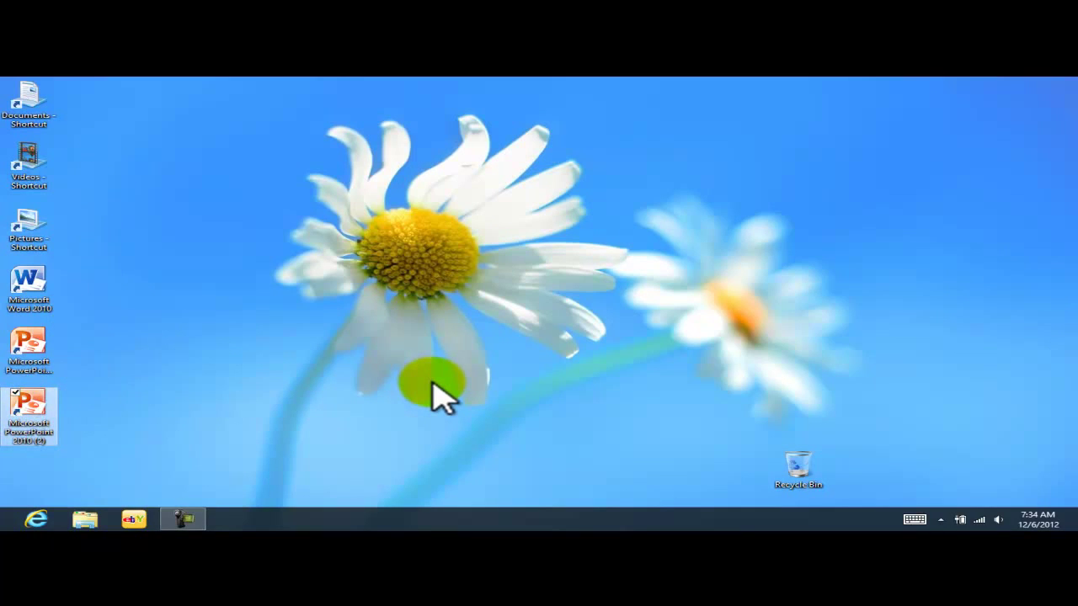
Delete the second PowerPoint 2010 shortcut from the desktop, check for it in the Recycle Bin and close that window.
{"action": "key", "text": "Delete"}
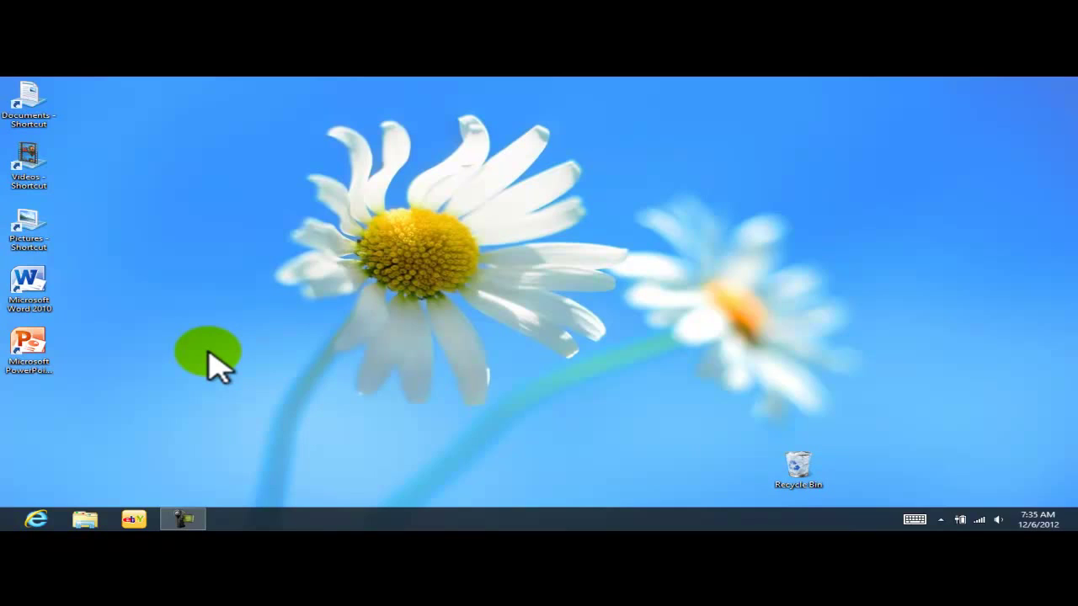
{"action": "double_click", "coordinate": [804, 464]}
{"action": "left_click", "coordinate": [466, 238]}
{"action": "left_click", "coordinate": [541, 299]}
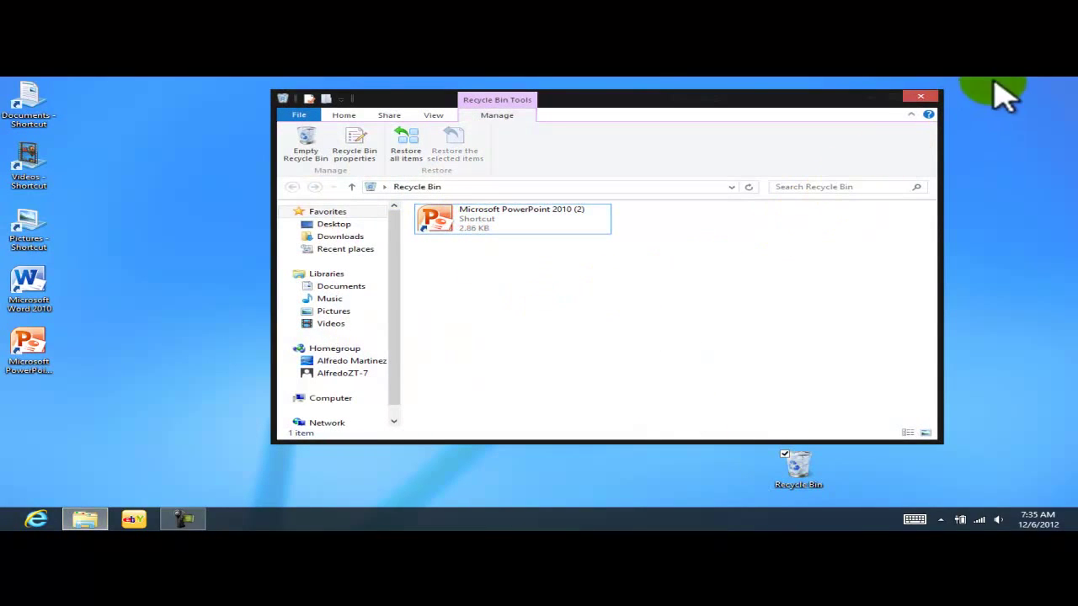
{"action": "left_click", "coordinate": [921, 96]}
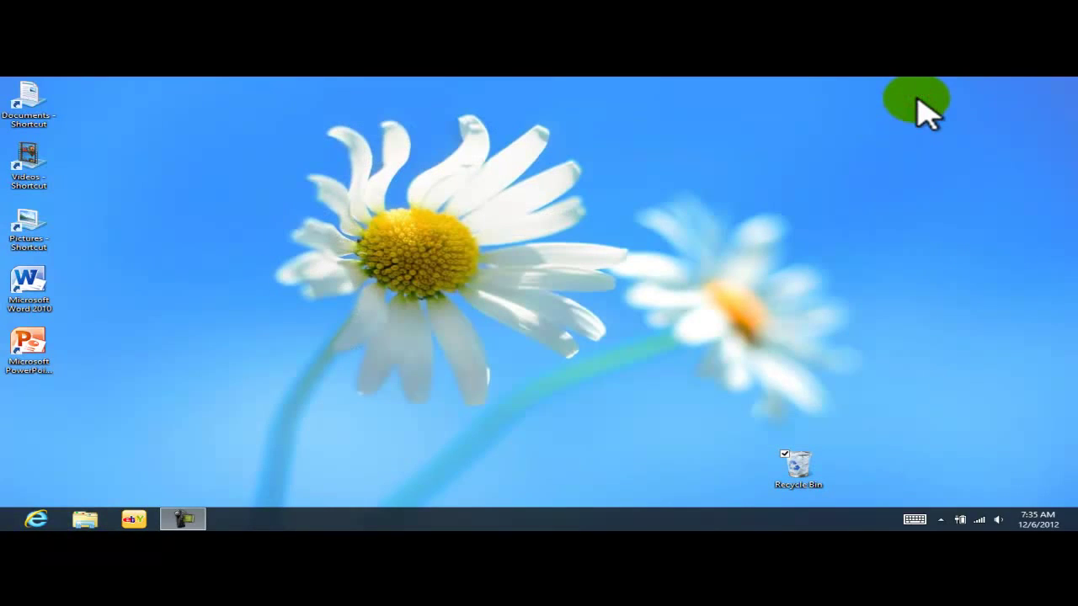
{"action": "left_click", "coordinate": [620, 234]}
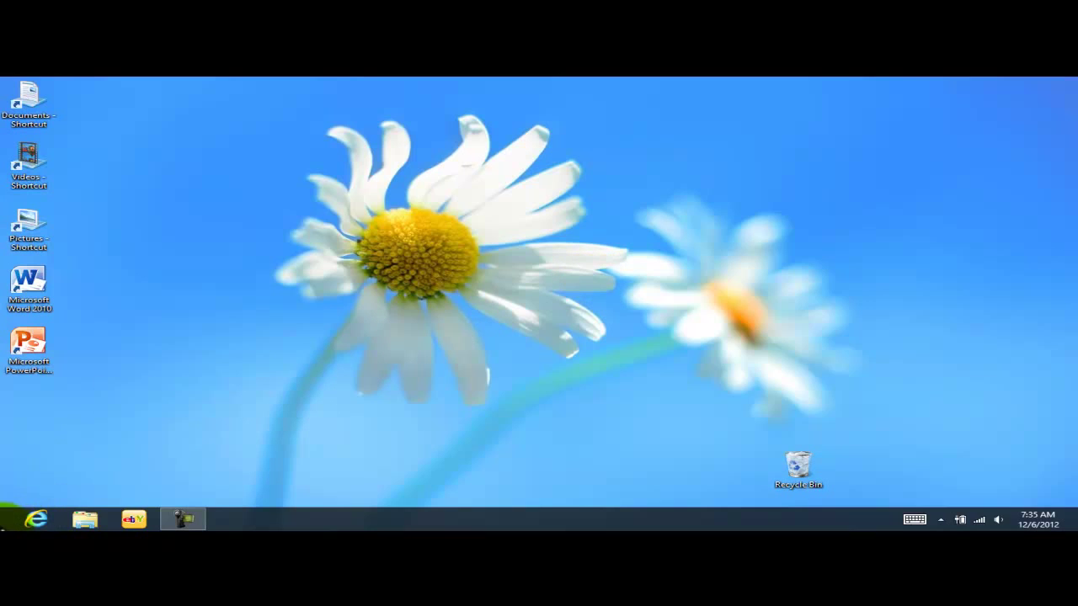
Find the Microsoft Excel 2010 tile on the Start screen and open its file location.
{"action": "left_click", "coordinate": [21, 520]}
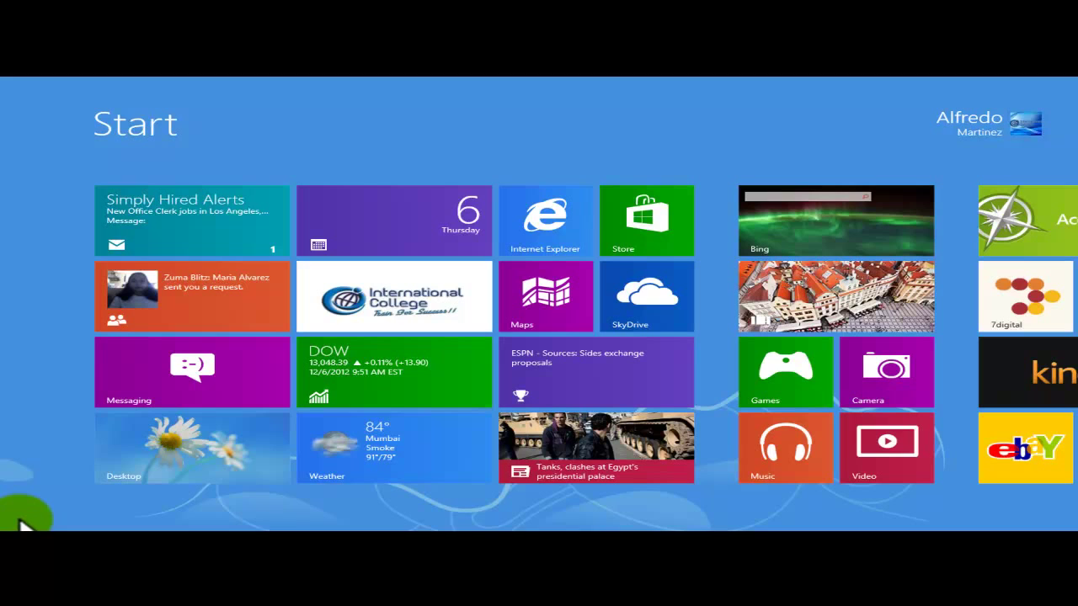
{"action": "left_click_drag", "start_coordinate": [389, 524], "coordinate": [891, 524]}
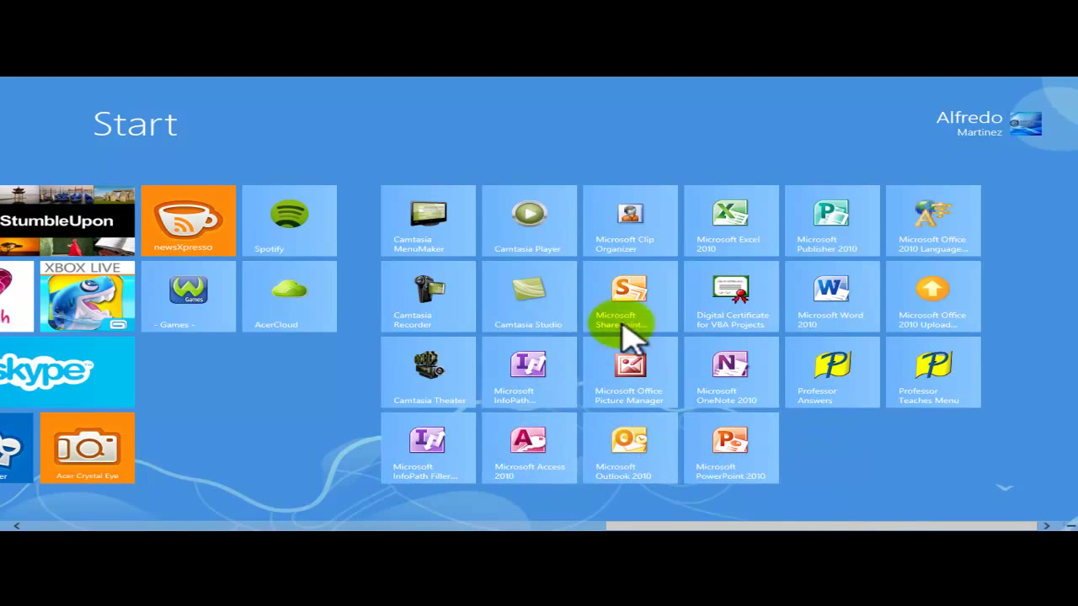
{"action": "right_click", "coordinate": [735, 229]}
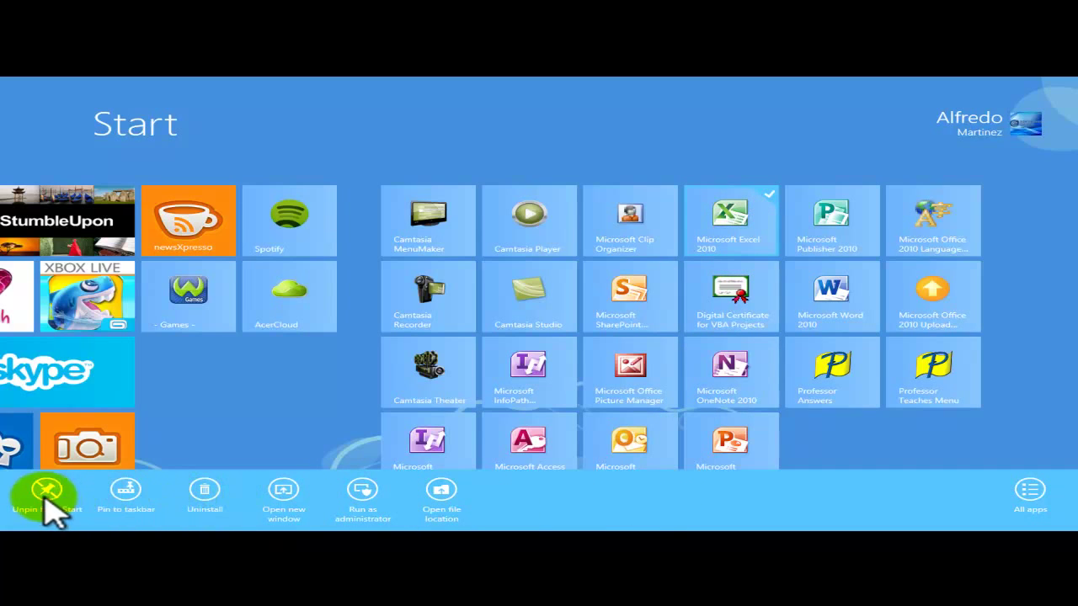
{"action": "left_click", "coordinate": [444, 493]}
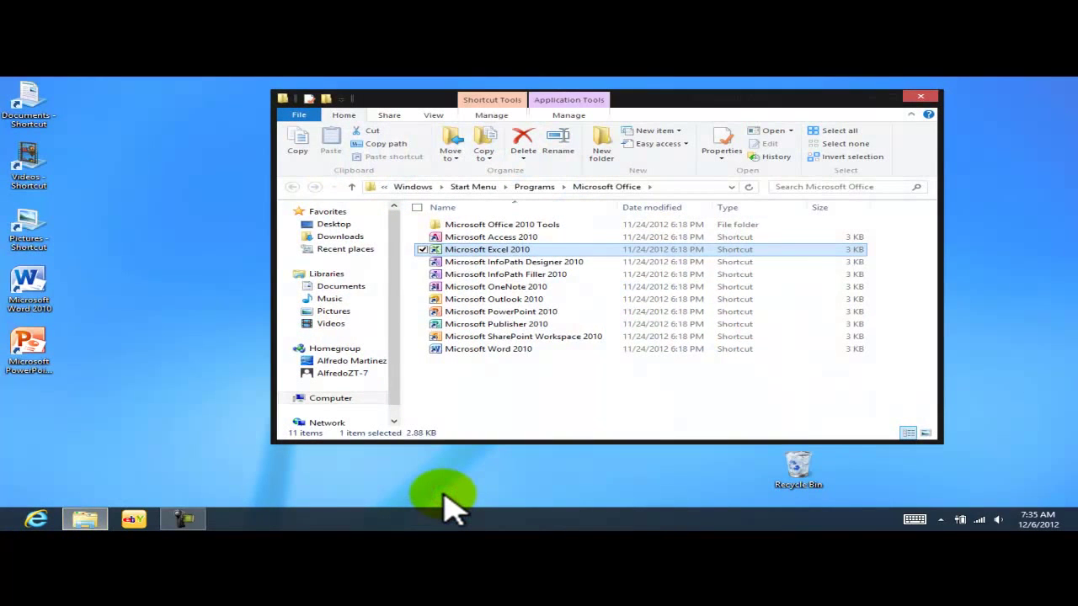
Send a shortcut for Microsoft Excel 2010 from the Microsoft Office folder to the desktop.
{"action": "right_click", "coordinate": [471, 268]}
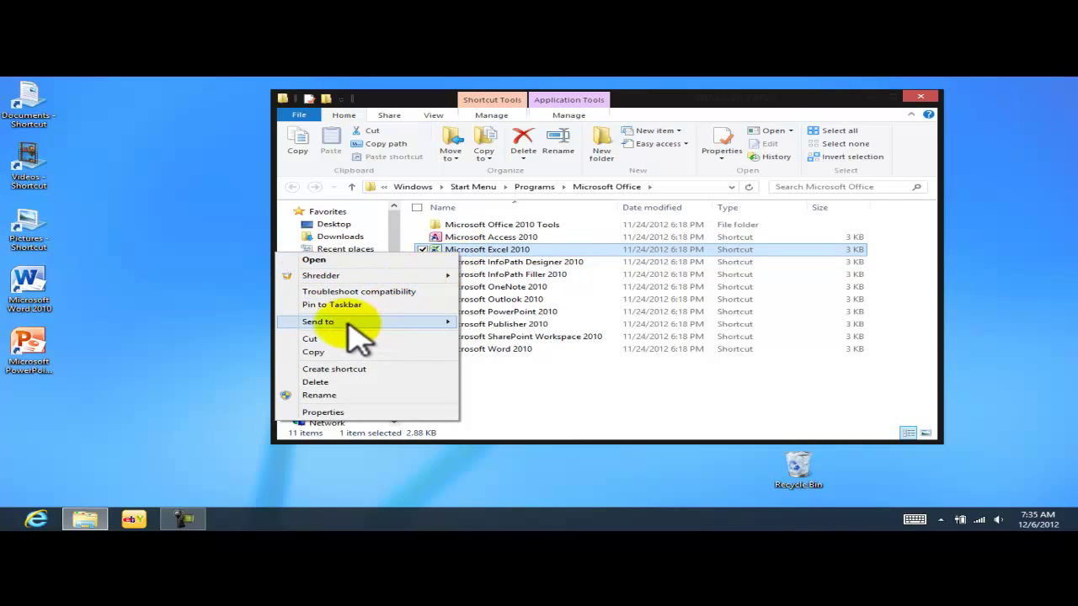
{"action": "mouse_move", "coordinate": [353, 325]}
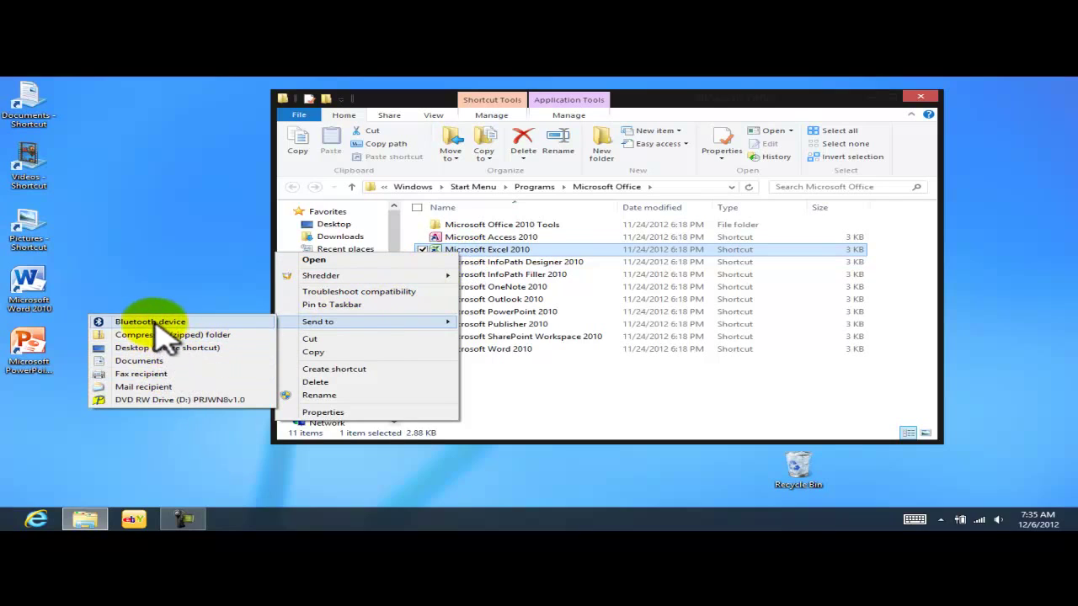
{"action": "left_click", "coordinate": [133, 347]}
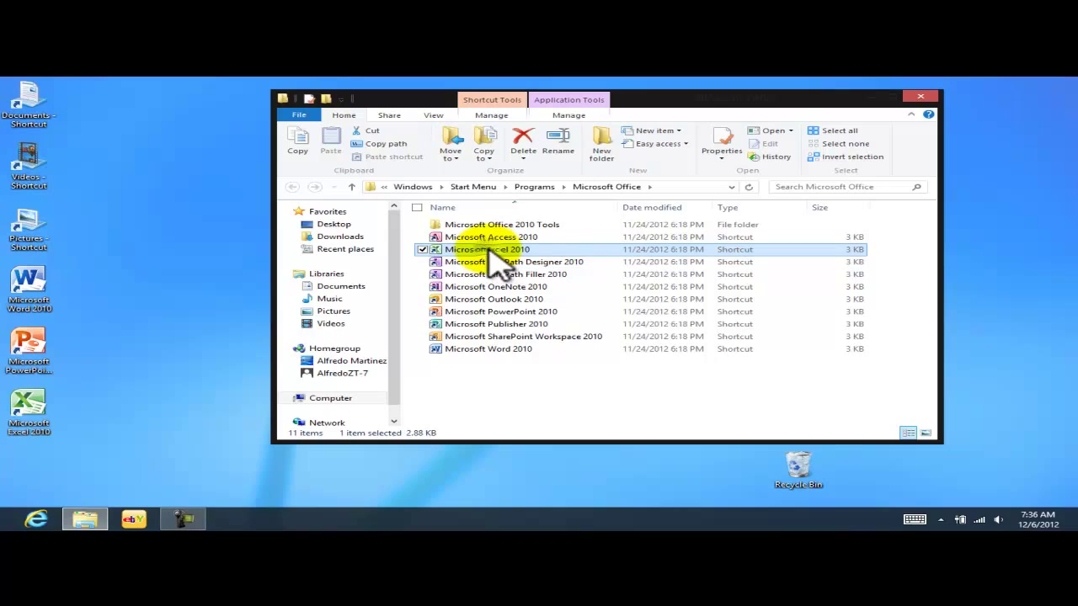
Create a second Excel 2010 shortcut on the desktop and place it directly below the first one.
{"action": "left_click_drag", "start_coordinate": [490, 249], "coordinate": [179, 270]}
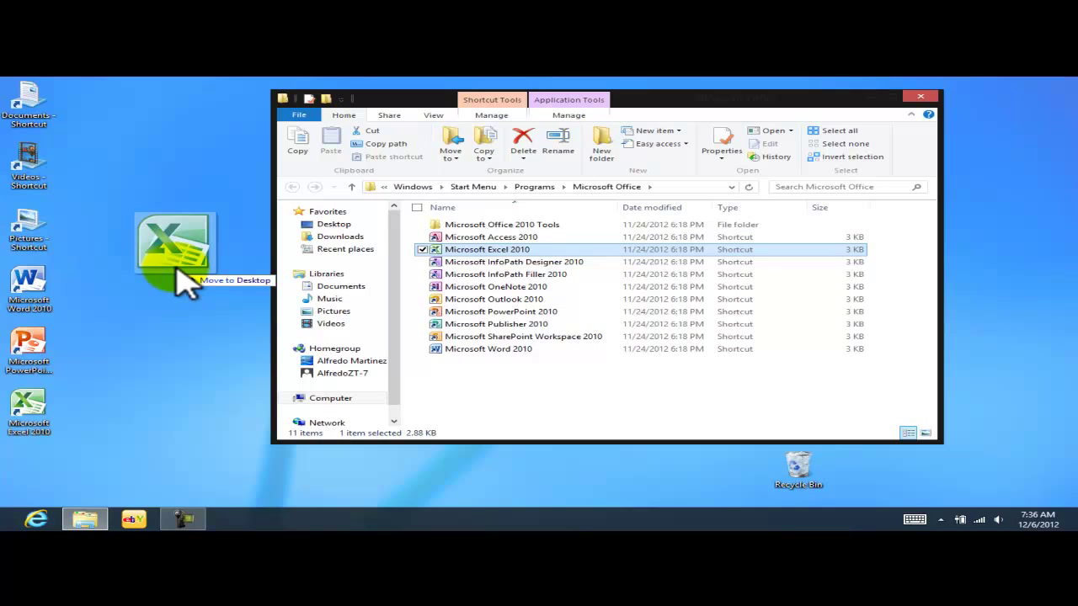
{"action": "left_click_drag", "start_coordinate": [179, 271], "coordinate": [180, 274]}
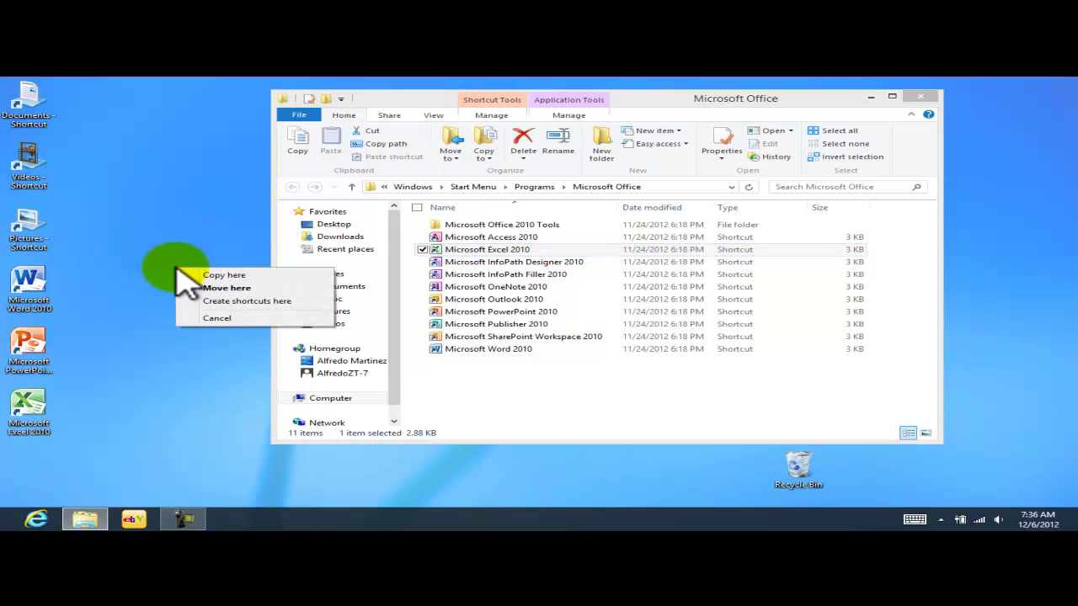
{"action": "left_click", "coordinate": [234, 301]}
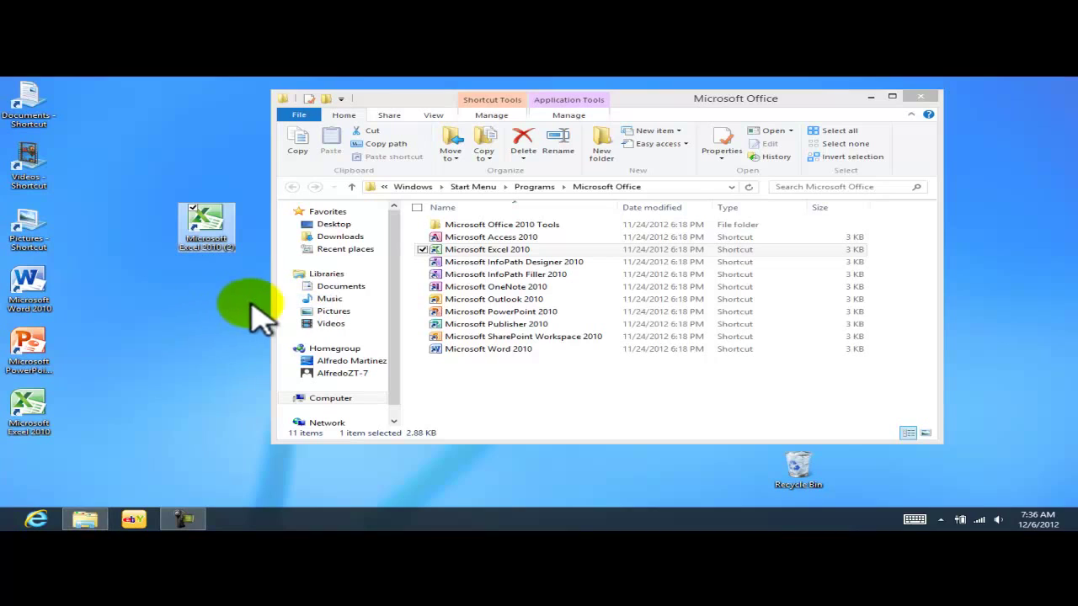
{"action": "left_click_drag", "start_coordinate": [202, 223], "coordinate": [37, 463]}
{"action": "left_click", "coordinate": [142, 347]}
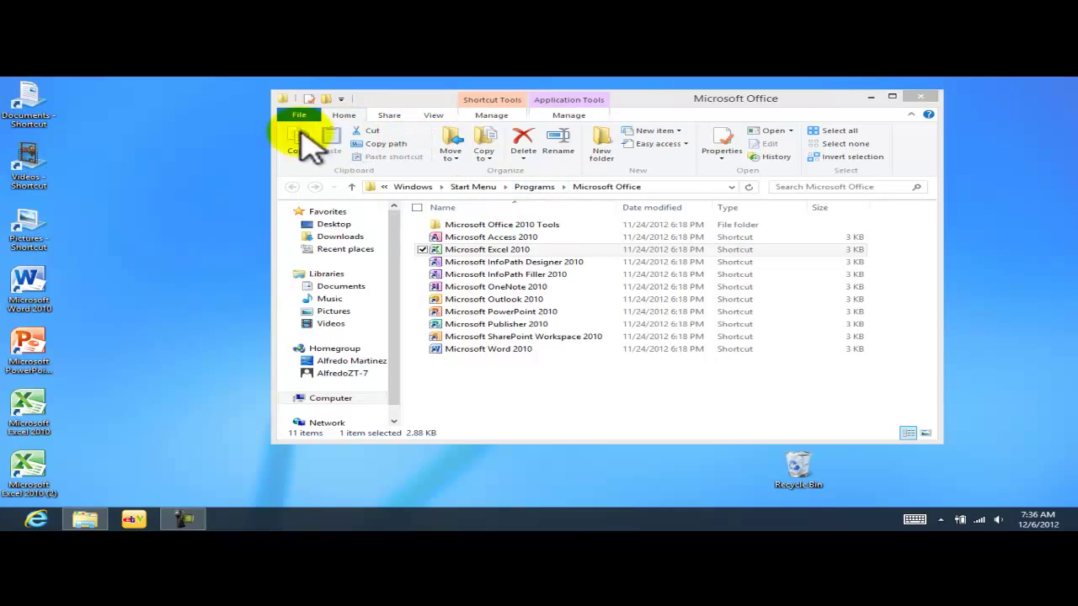
Look into the Music library's Sample Music folder and the Pictures library.
{"action": "left_click", "coordinate": [329, 299]}
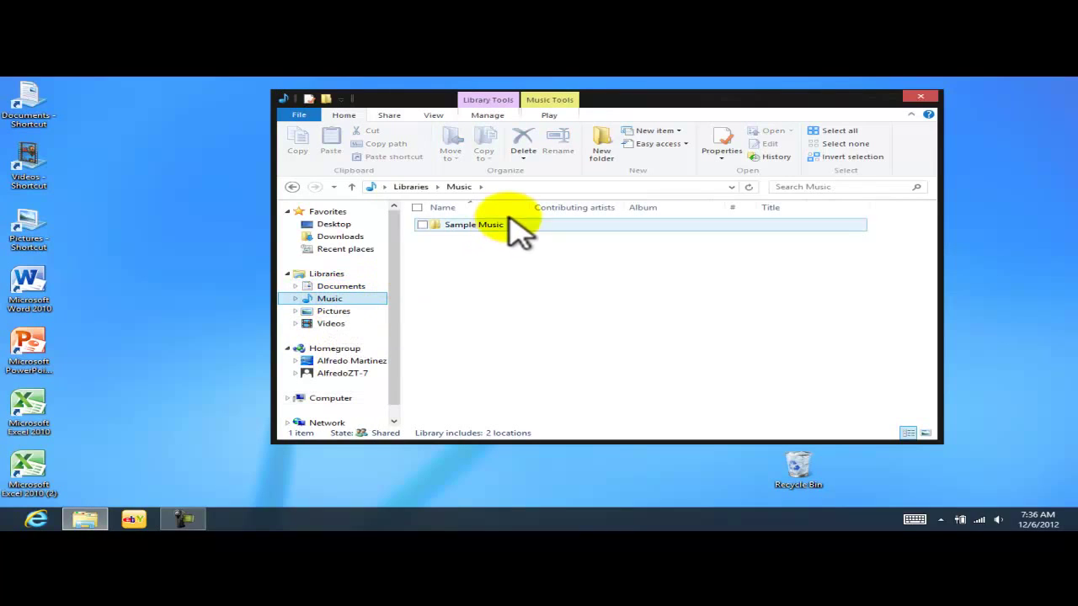
{"action": "double_click", "coordinate": [480, 226]}
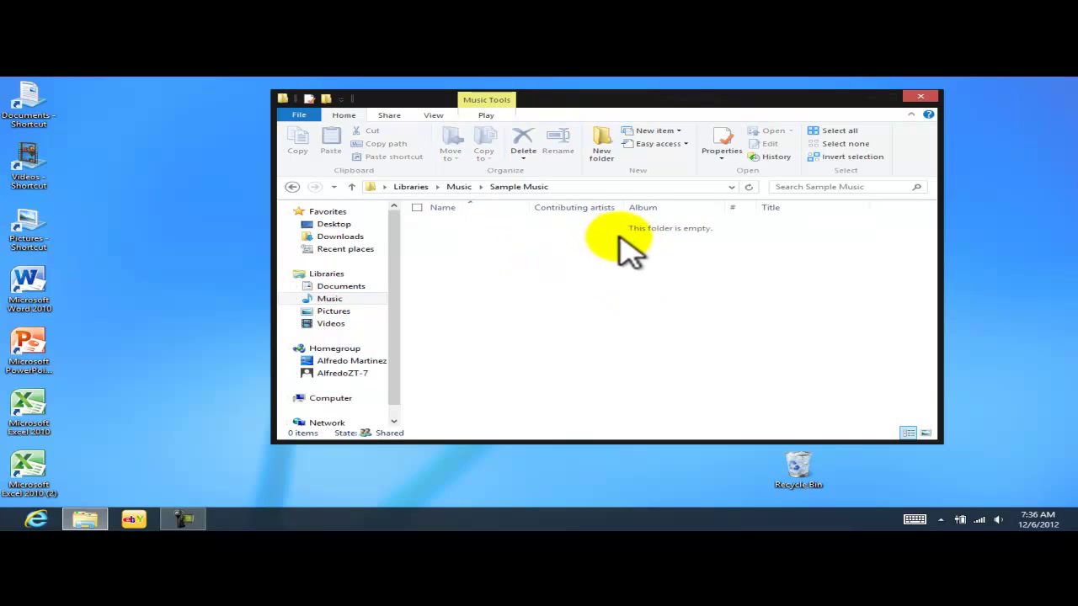
{"action": "left_click", "coordinate": [336, 312]}
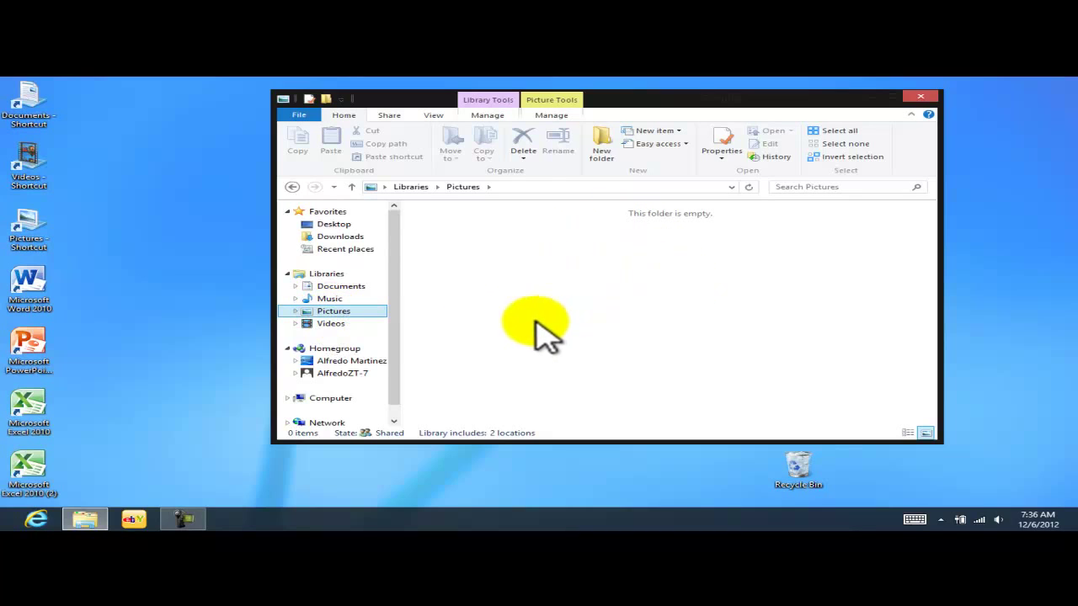
Create a desktop shortcut for the video file "Unpin-Pin Apps and Shortcuts to the Taskbar" from the Videos library.
{"action": "left_click", "coordinate": [333, 325]}
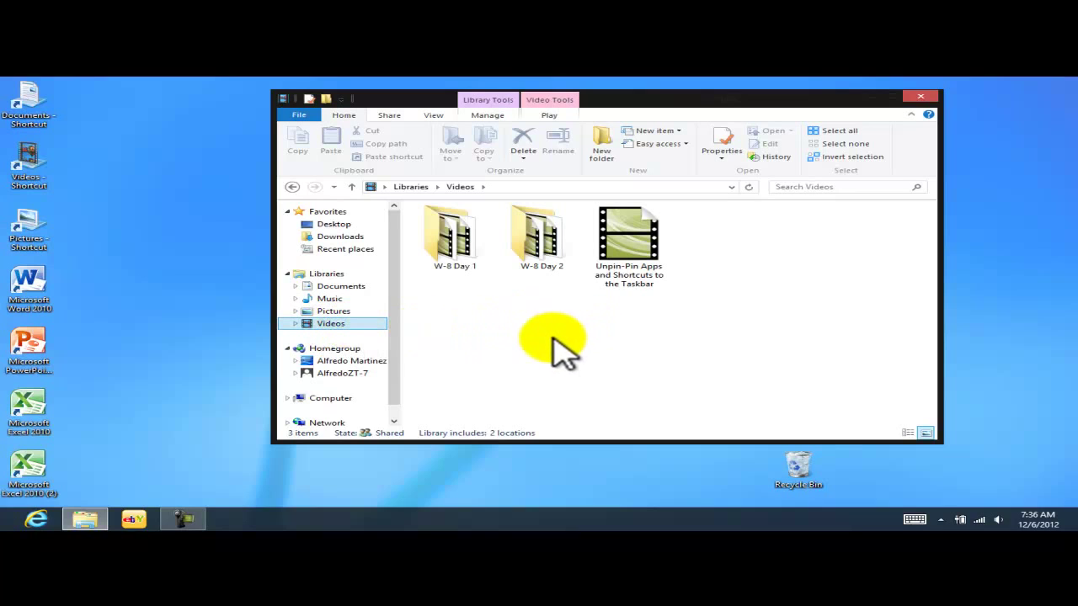
{"action": "left_click", "coordinate": [470, 257]}
{"action": "left_click", "coordinate": [494, 321]}
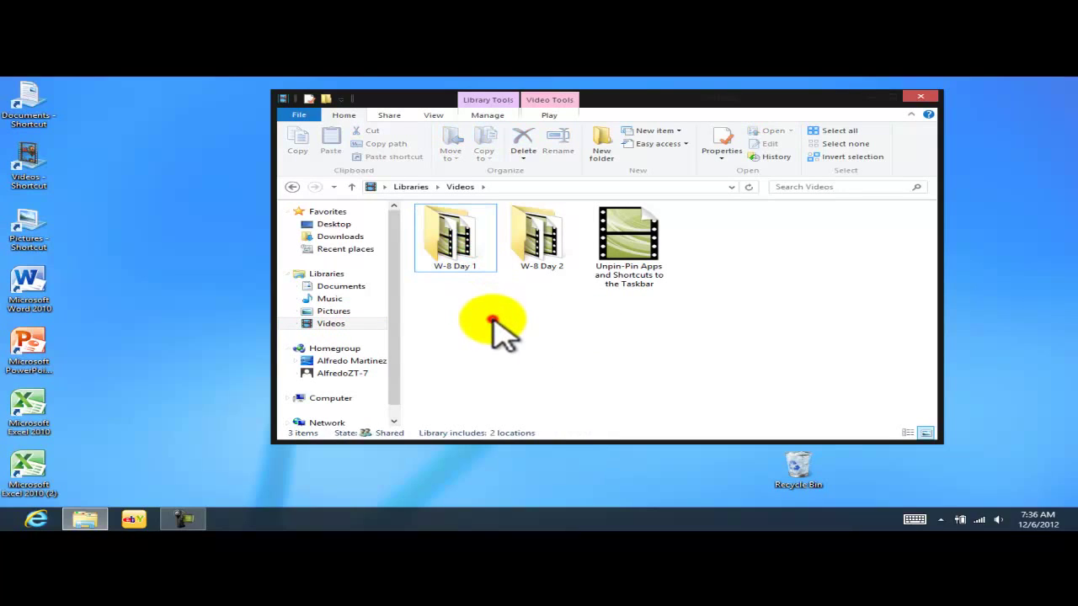
{"action": "left_click", "coordinate": [529, 264]}
{"action": "left_click_drag", "start_coordinate": [527, 303], "coordinate": [627, 254]}
{"action": "left_click", "coordinate": [628, 236]}
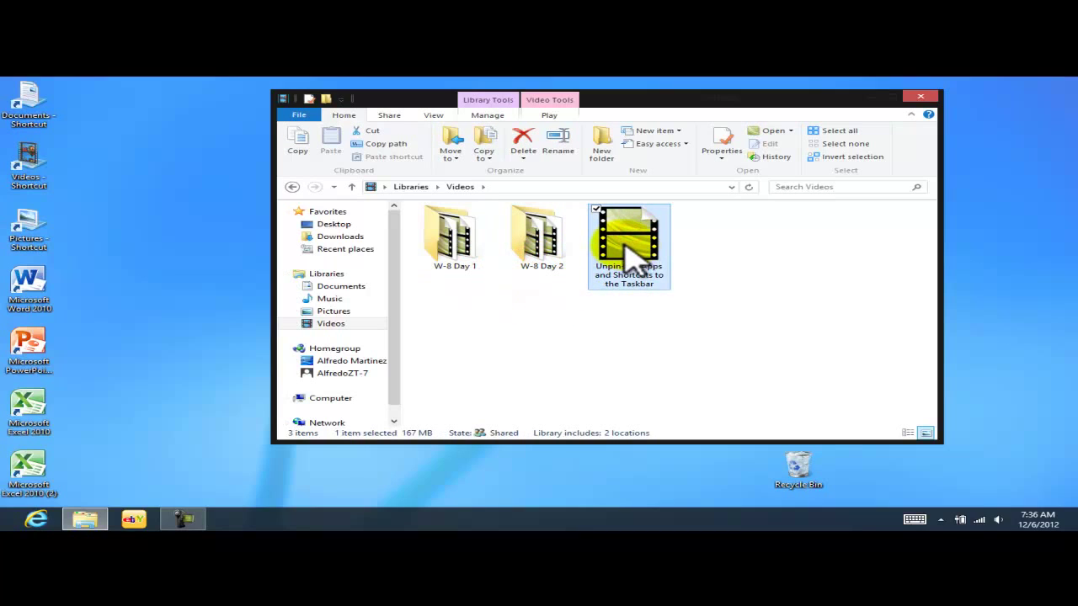
{"action": "left_click_drag", "start_coordinate": [637, 264], "coordinate": [184, 265]}
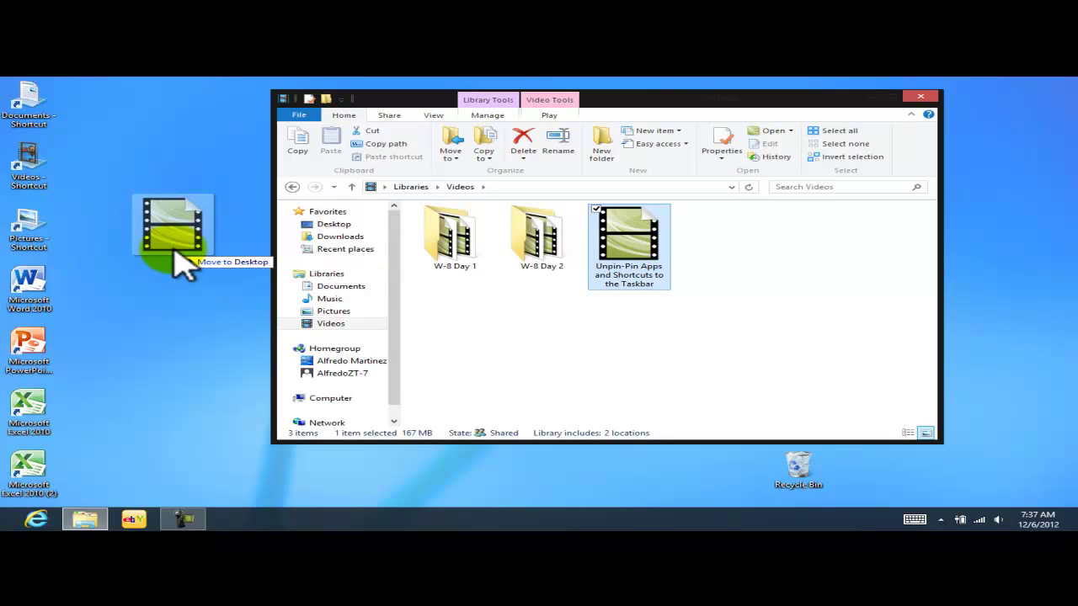
{"action": "left_click_drag", "start_coordinate": [176, 253], "coordinate": [176, 253]}
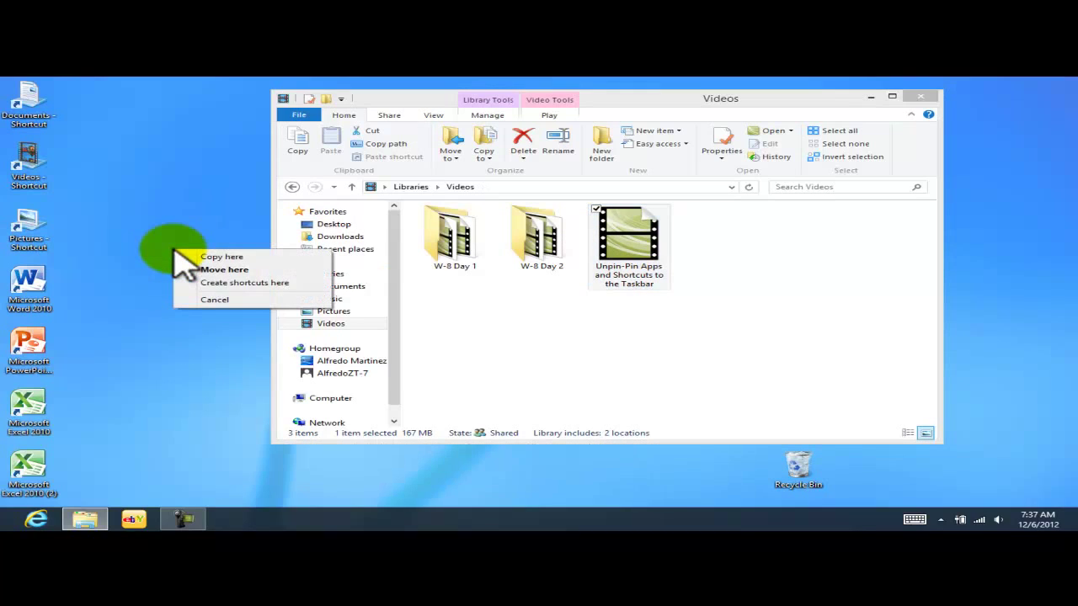
{"action": "left_click", "coordinate": [253, 284]}
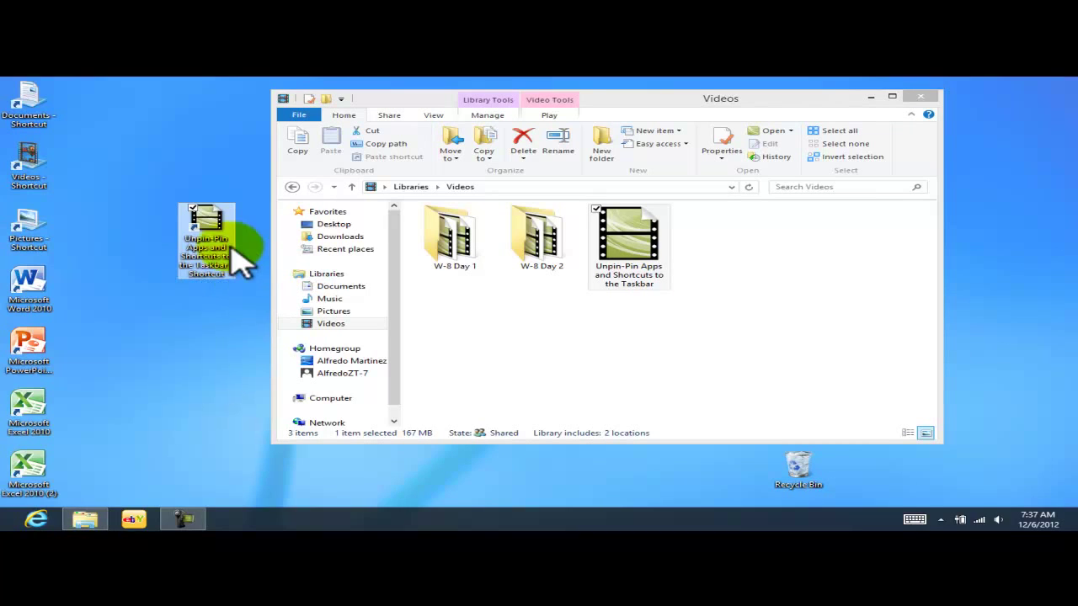
Place the video file's shortcut beside the Documents shortcut on the desktop and close the Videos window.
{"action": "left_click_drag", "start_coordinate": [211, 224], "coordinate": [108, 128]}
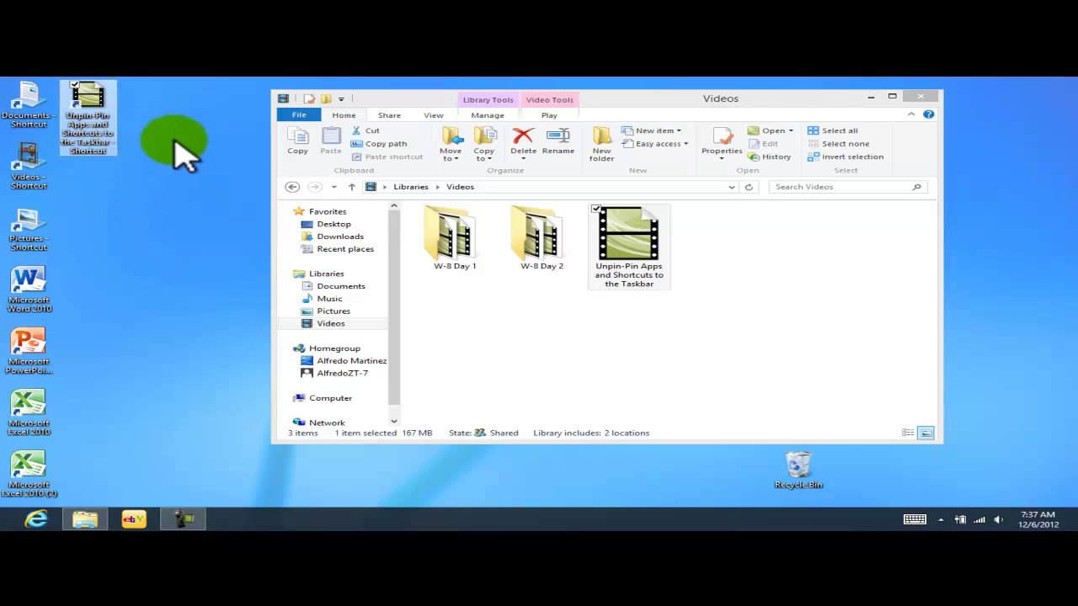
{"action": "left_click", "coordinate": [707, 341]}
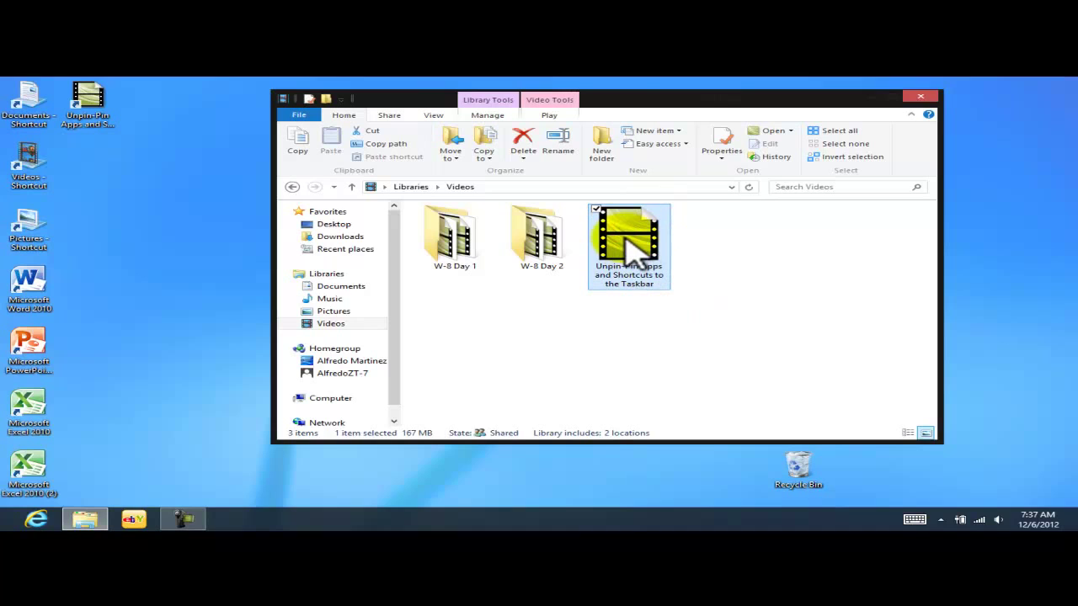
{"action": "left_click_drag", "start_coordinate": [150, 208], "coordinate": [93, 139]}
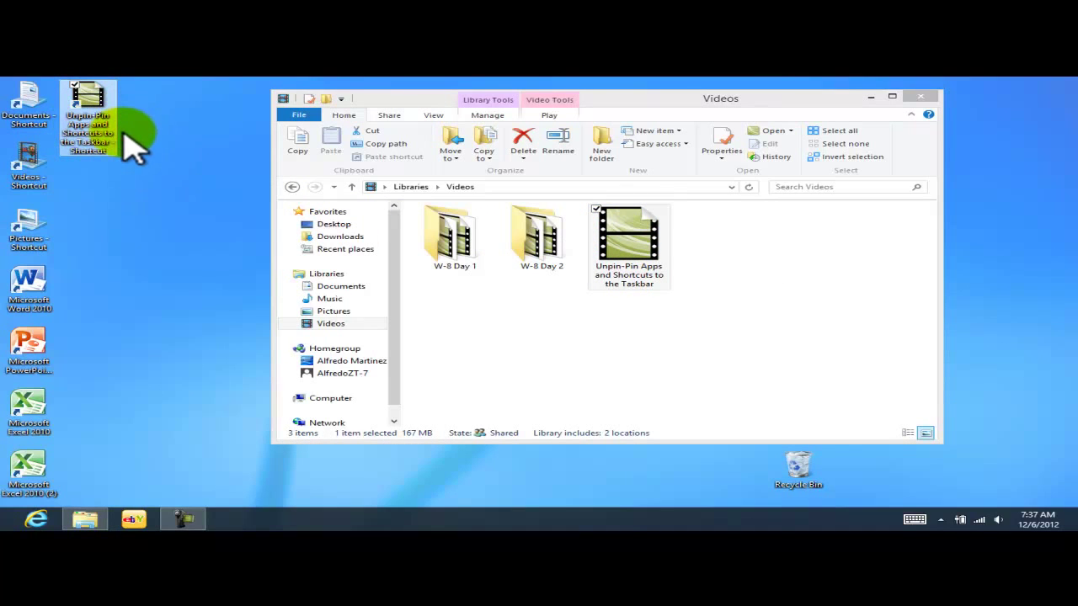
{"action": "left_click", "coordinate": [166, 219]}
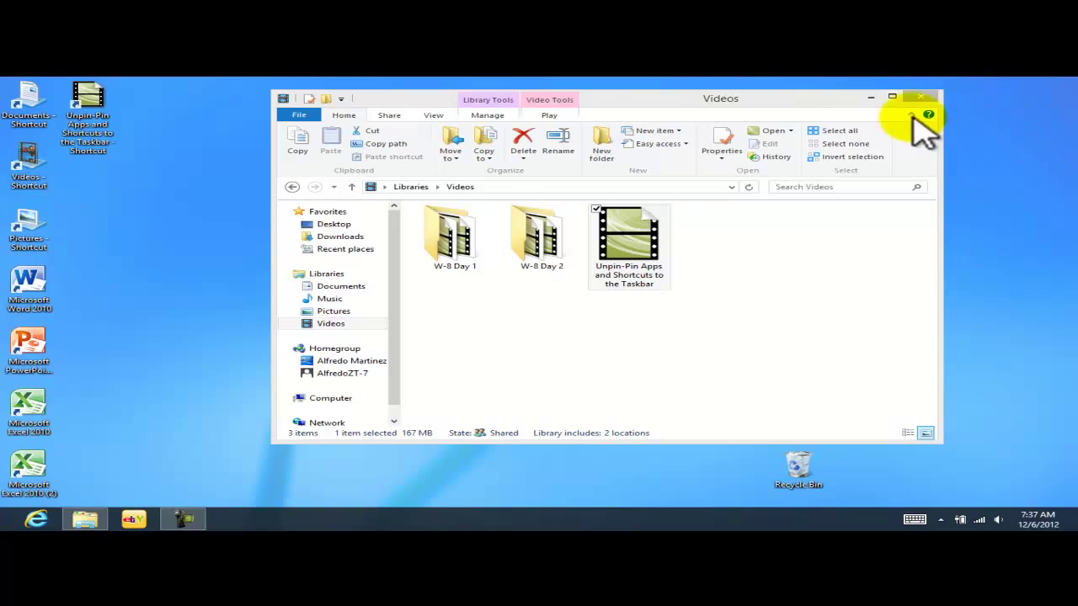
{"action": "left_click", "coordinate": [923, 100]}
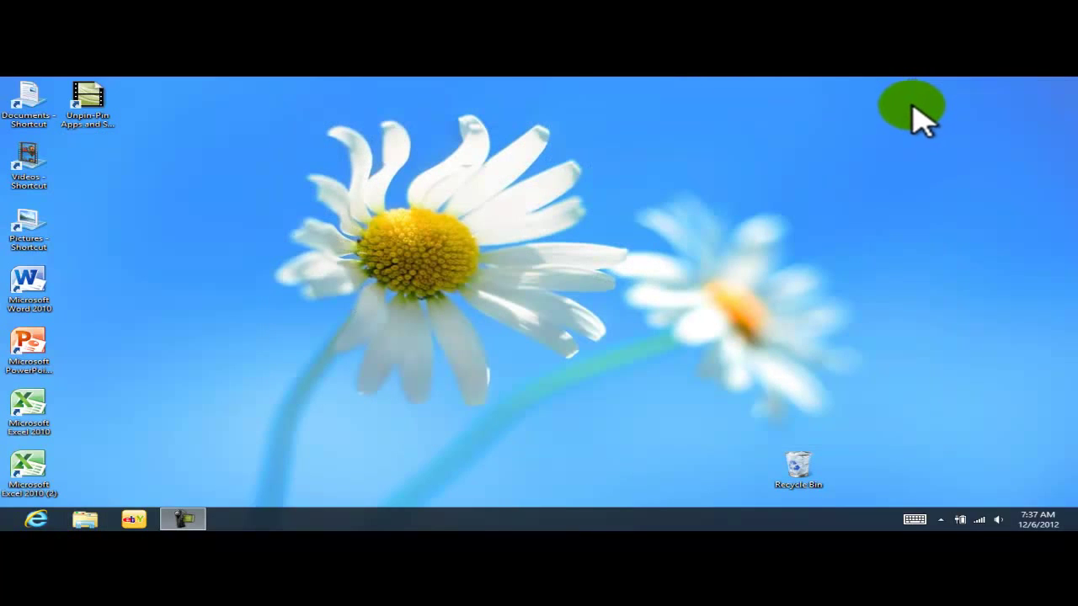
{"action": "left_click", "coordinate": [358, 209]}
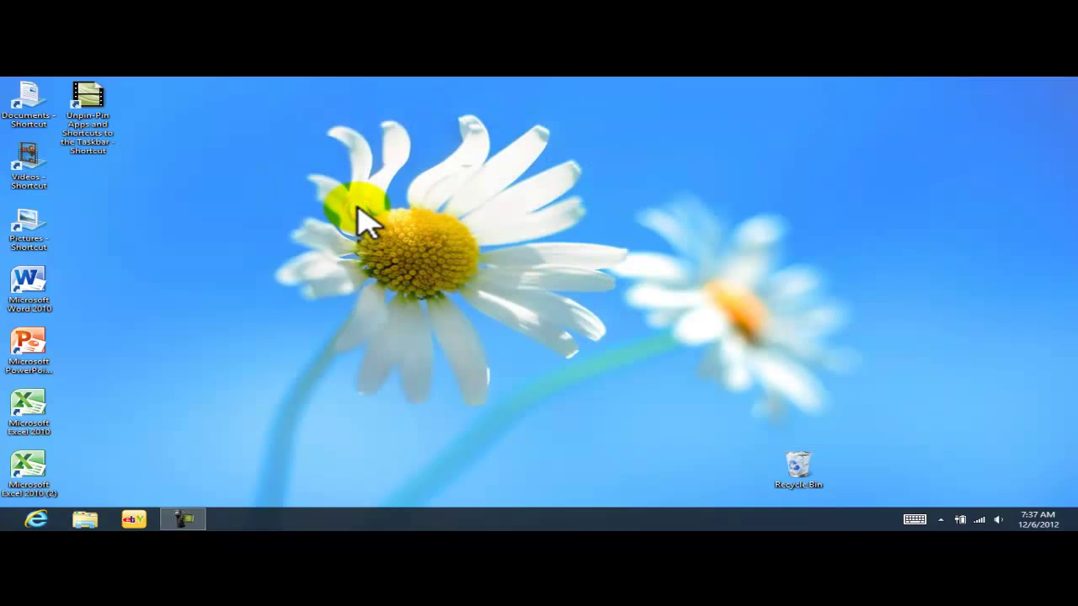